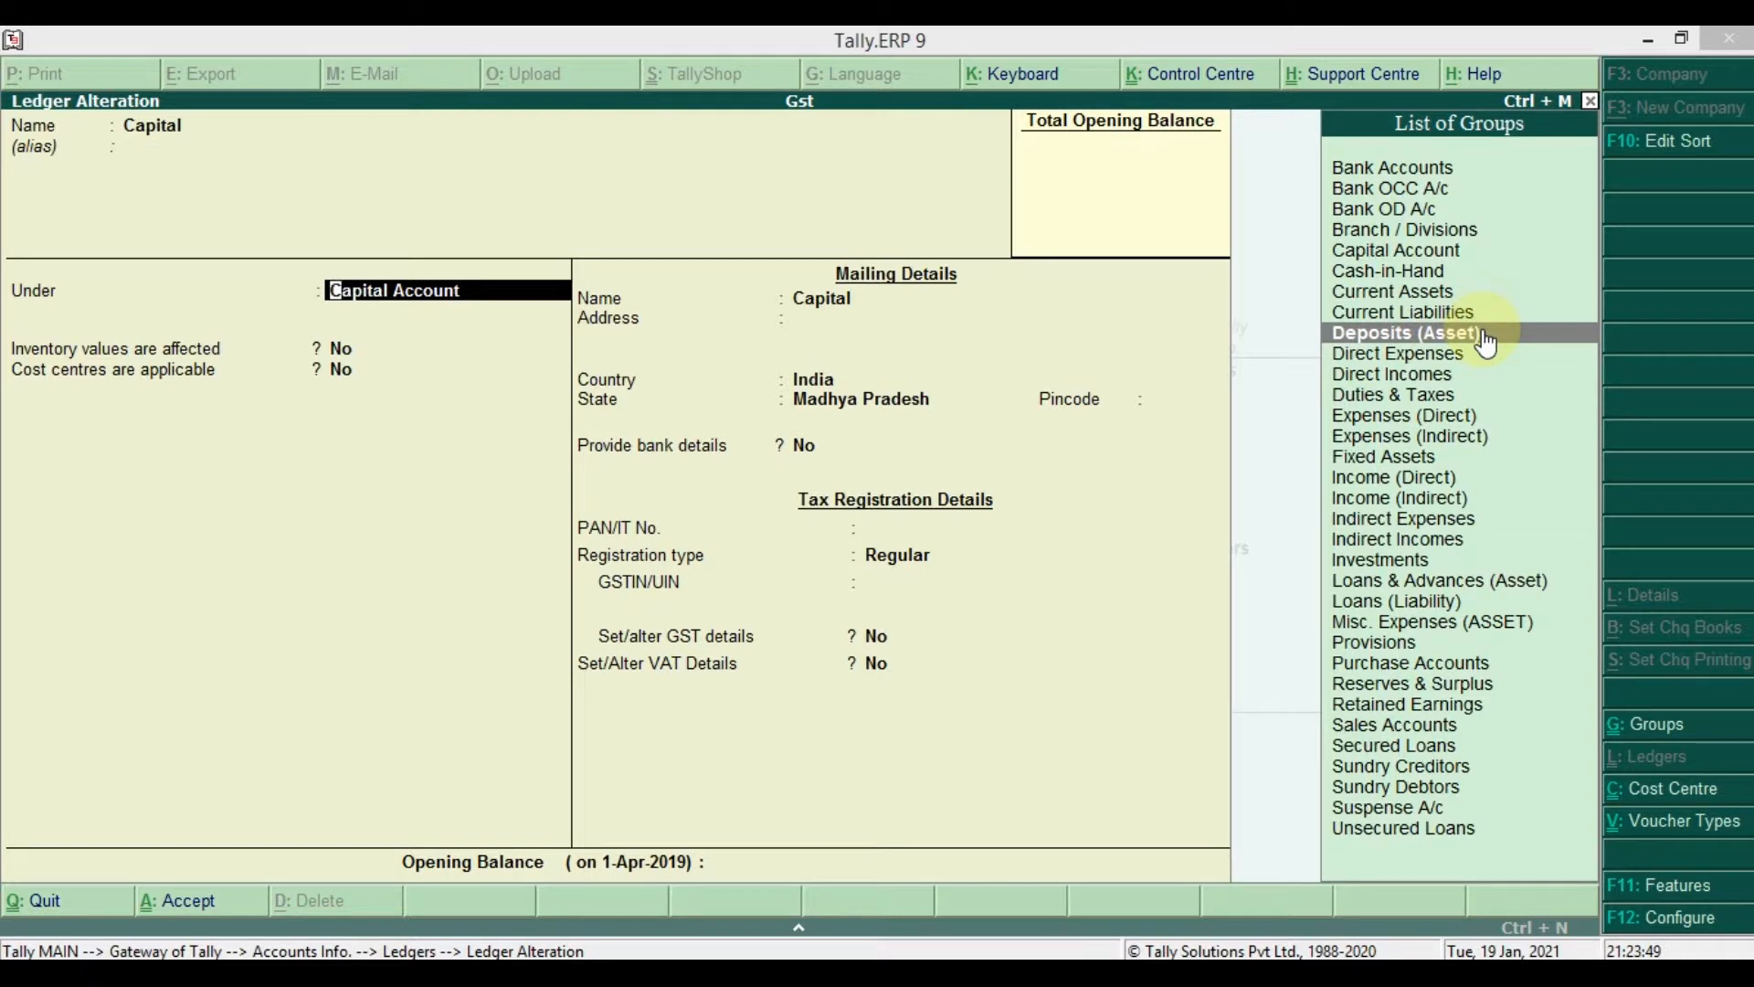
Step: Examine the groups from Current Liabilities through Deposits (Asset) to Indirect Expenses for the Capital ledger's parent group
{"action": "left_click", "coordinate": [1468, 316]}
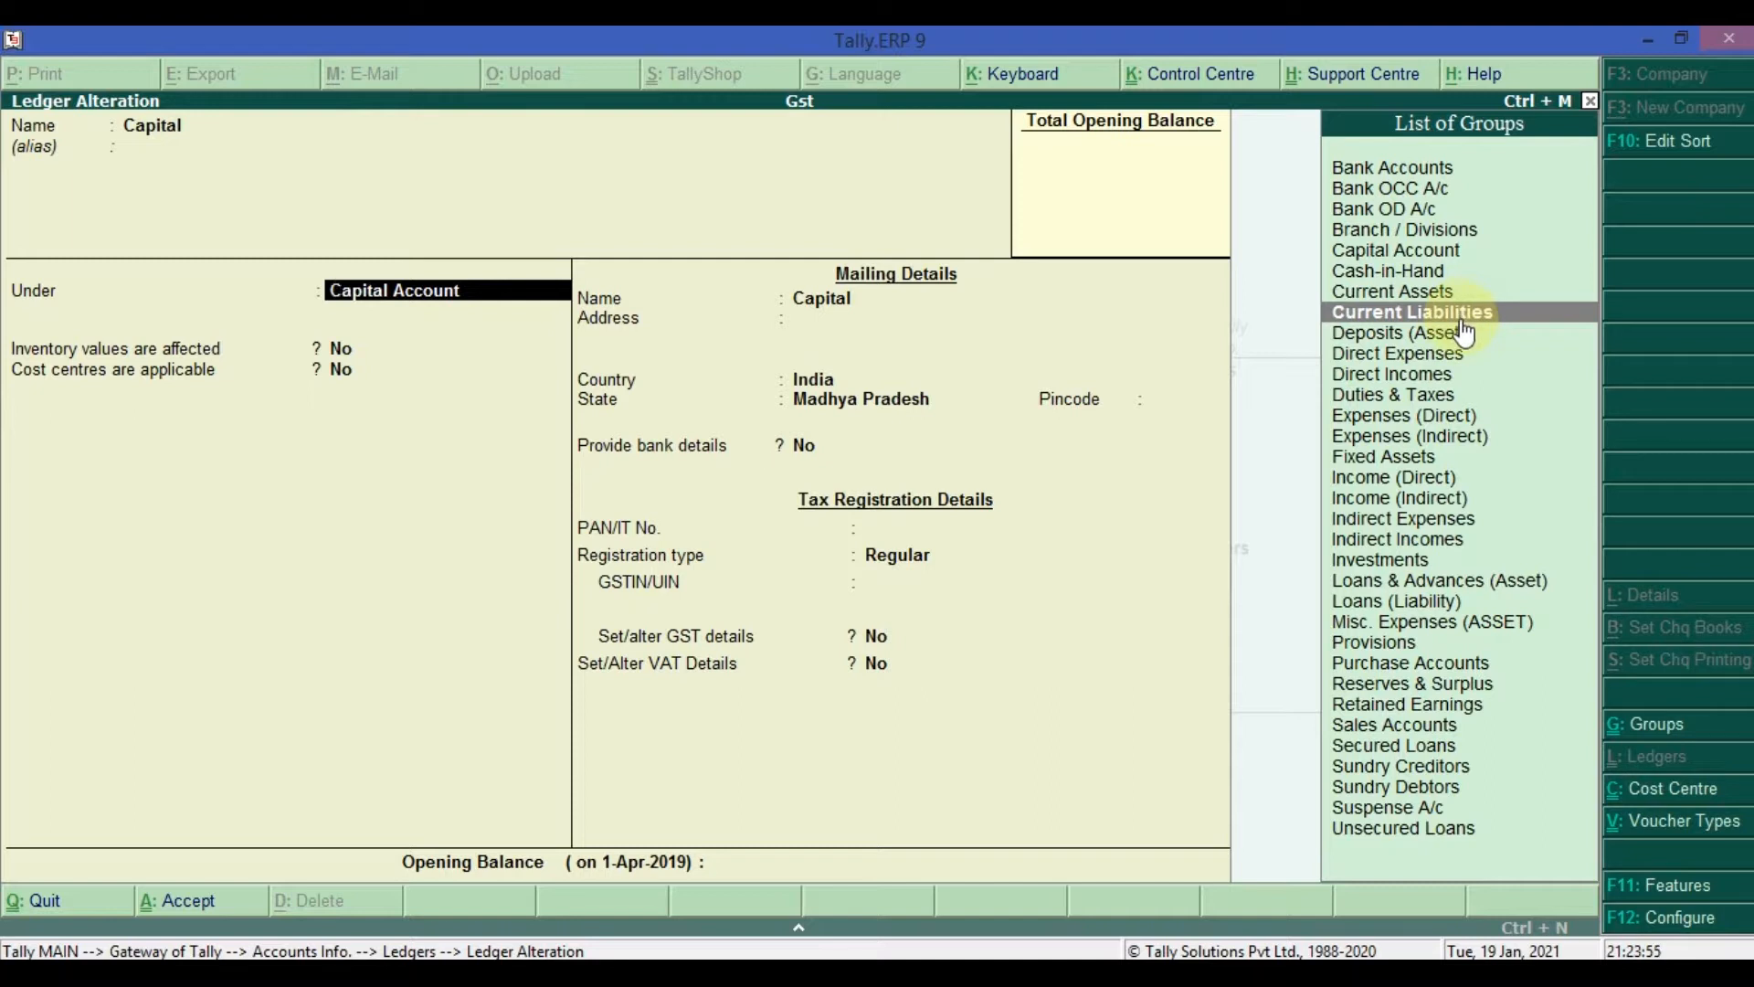
{"action": "left_click", "coordinate": [1469, 339]}
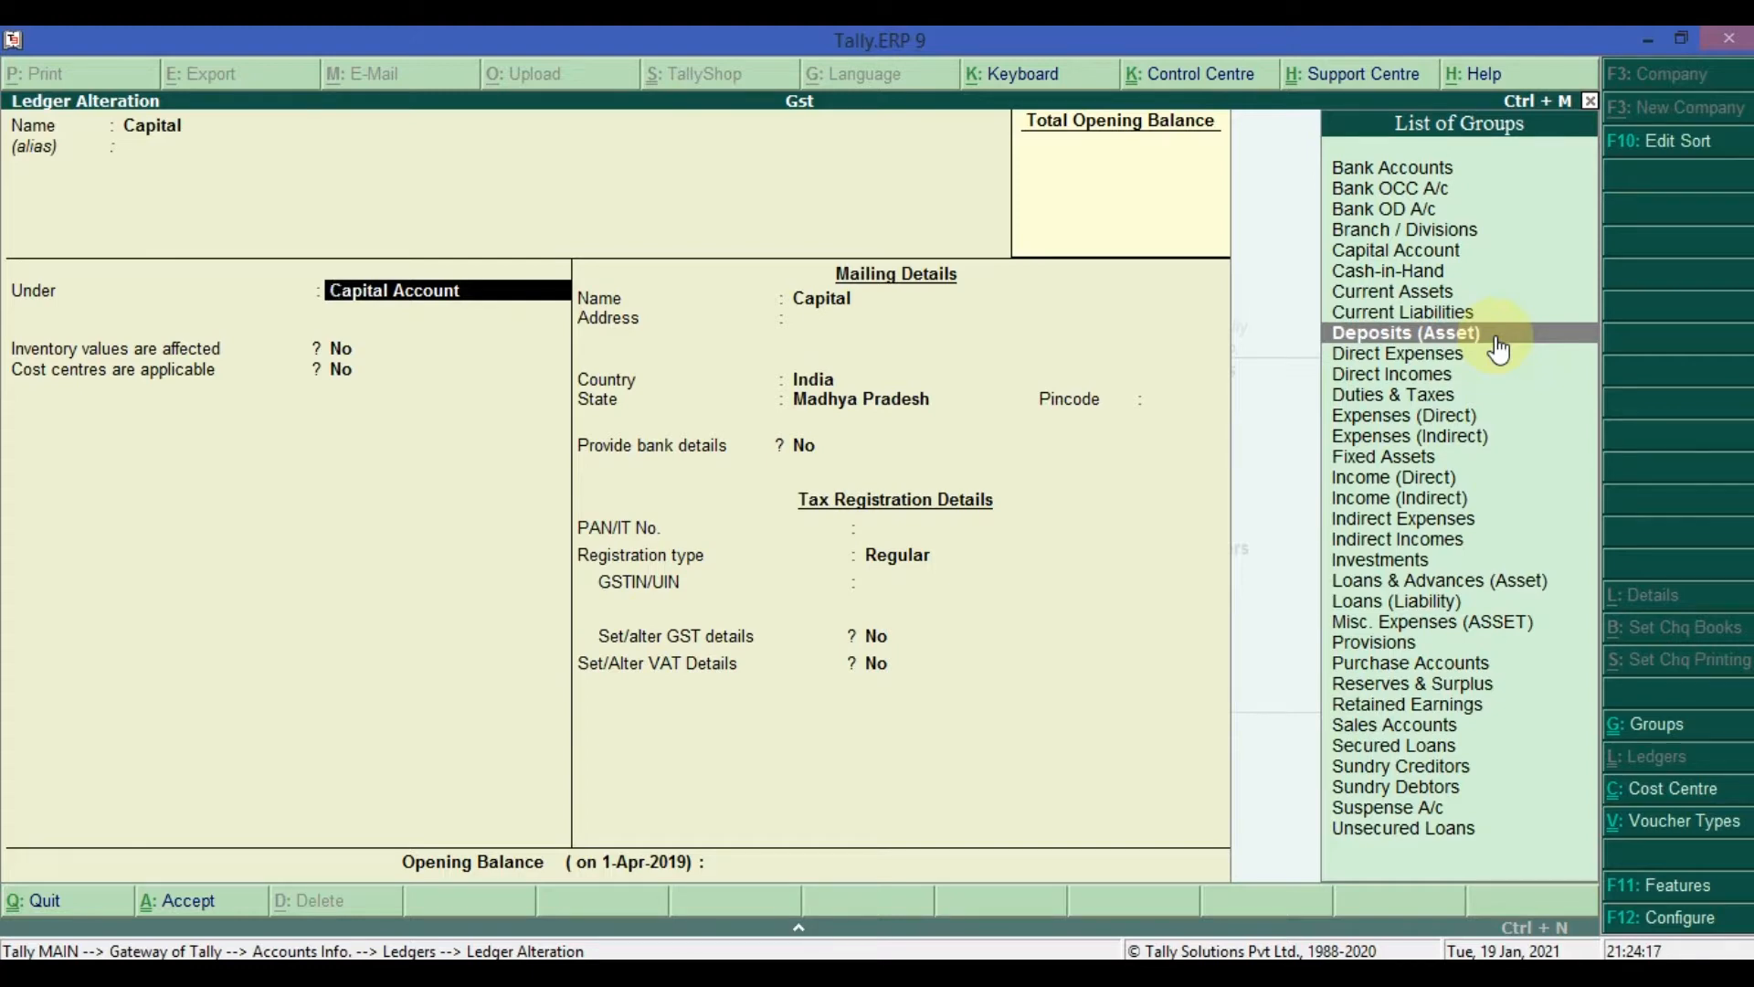
{"action": "key", "text": "Down"}
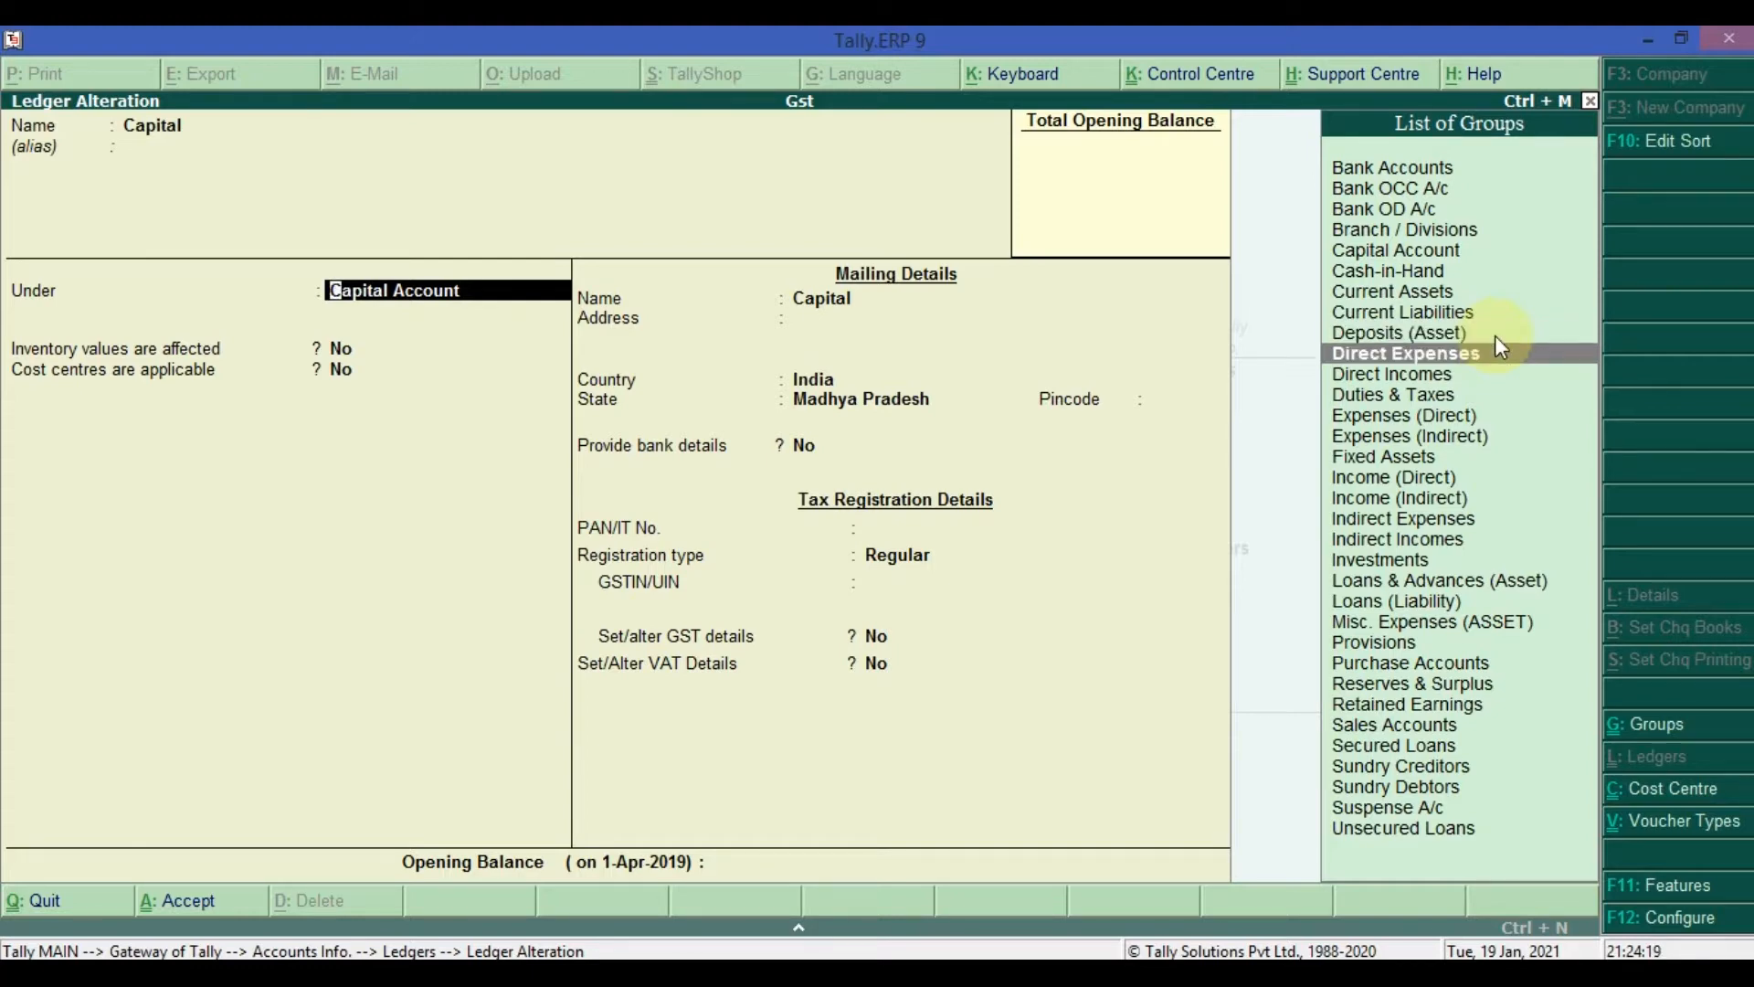
{"action": "key", "text": "Down"}
{"action": "key", "text": "Down"}
{"action": "key", "text": "Down"}
{"action": "key", "text": "Down"}
{"action": "key", "text": "Down"}
{"action": "key", "text": "Down"}
{"action": "key", "text": "Down"}
{"action": "key", "text": "Down"}
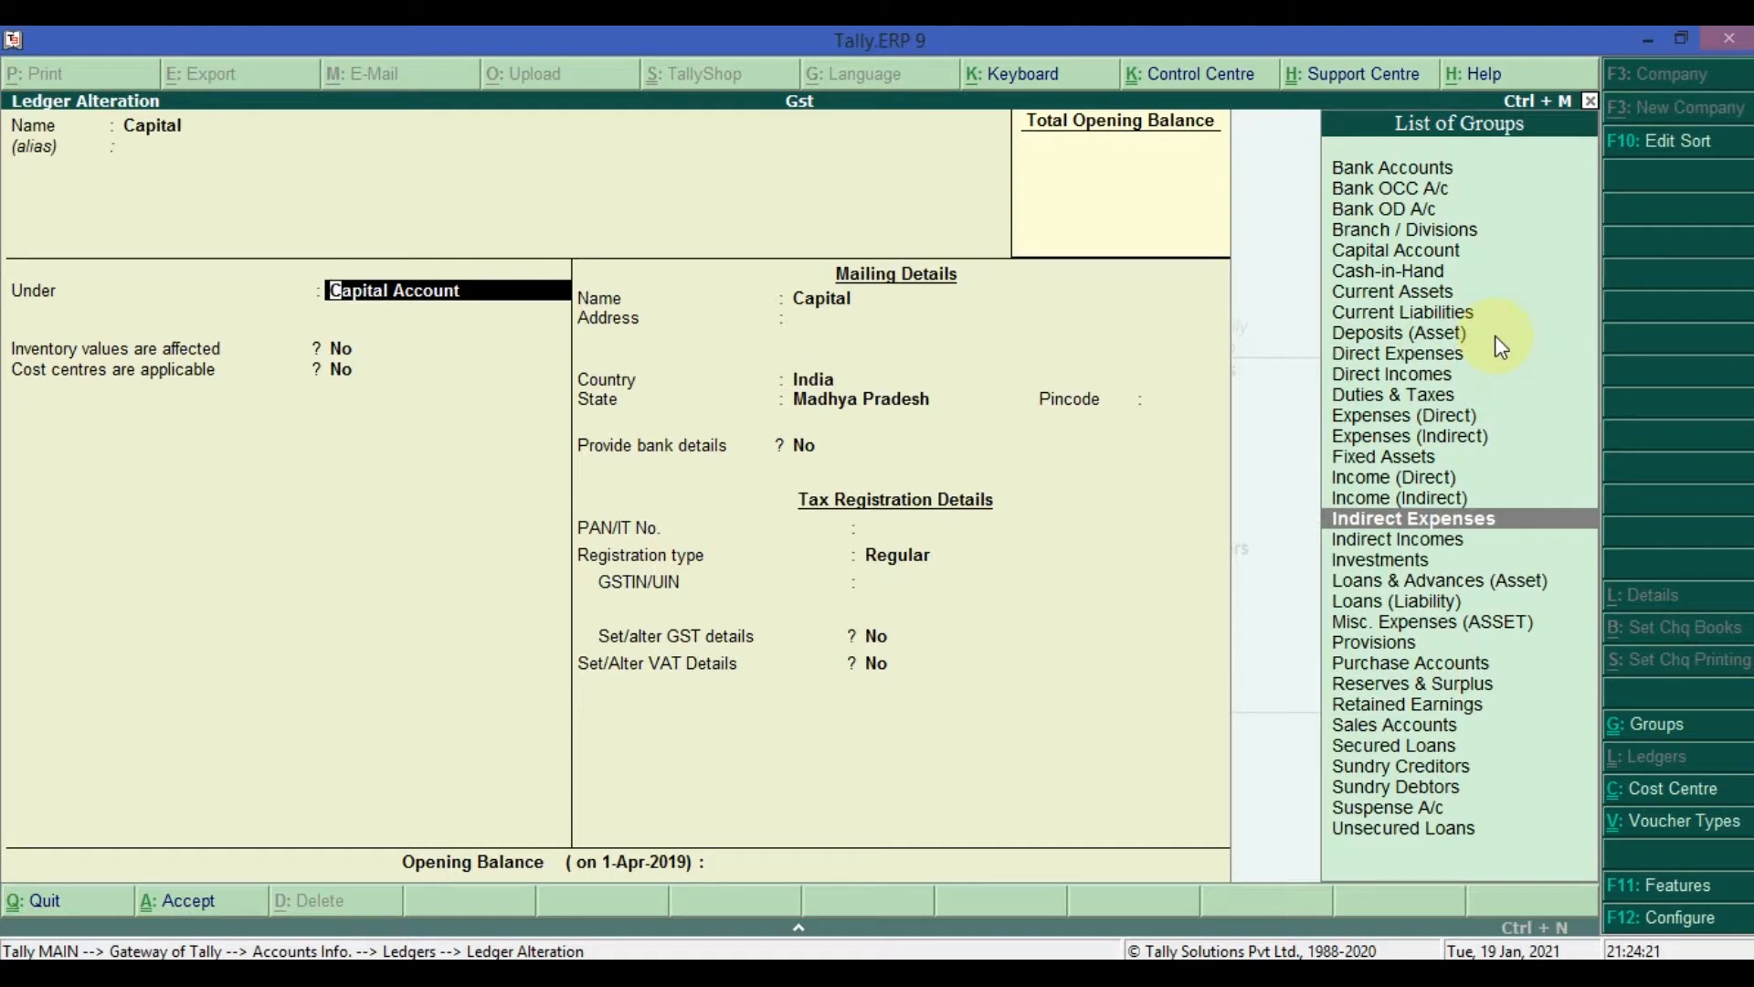
Step: Compare the Direct Expenses group with the Indirect Expenses group in the list of groups
{"action": "key", "text": "Up"}
{"action": "key", "text": "Up"}
{"action": "key", "text": "Up"}
{"action": "key", "text": "Up"}
{"action": "key", "text": "Up"}
{"action": "key", "text": "Up"}
{"action": "key", "text": "Up"}
{"action": "key", "text": "Up"}
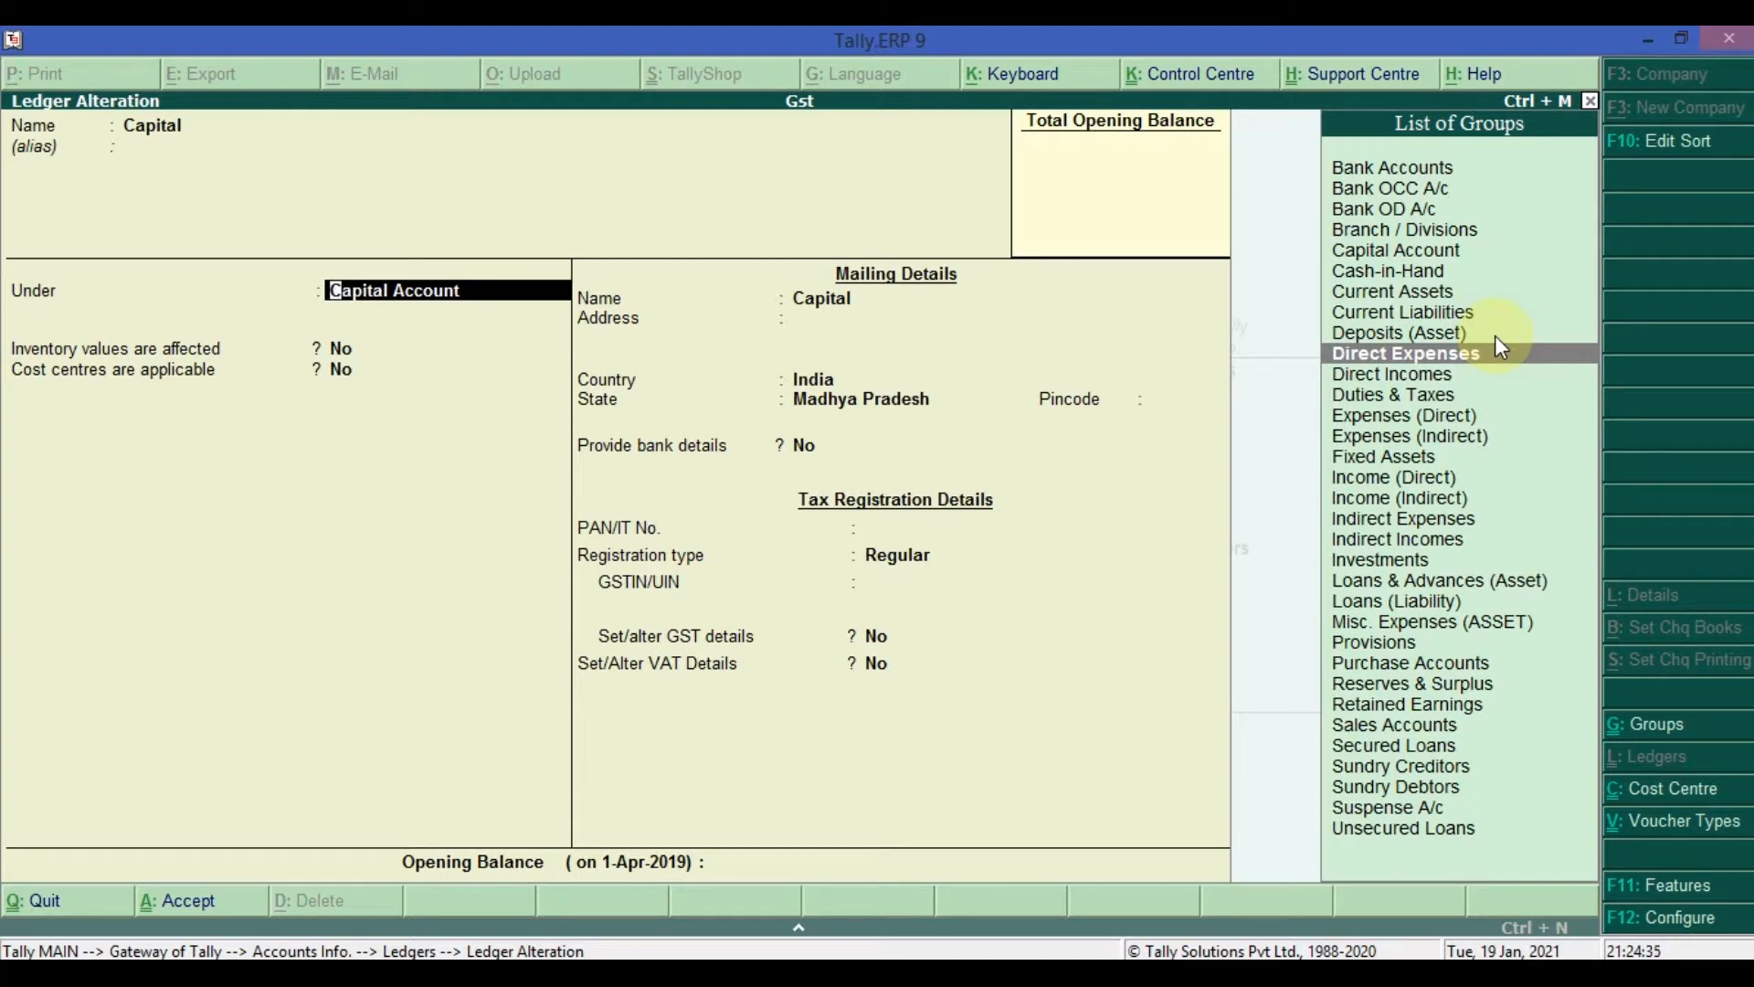
{"action": "key", "text": "Down"}
{"action": "key", "text": "Down"}
{"action": "key", "text": "Down"}
{"action": "key", "text": "Down"}
{"action": "key", "text": "Down"}
{"action": "key", "text": "Down"}
{"action": "key", "text": "Down"}
{"action": "key", "text": "Down"}
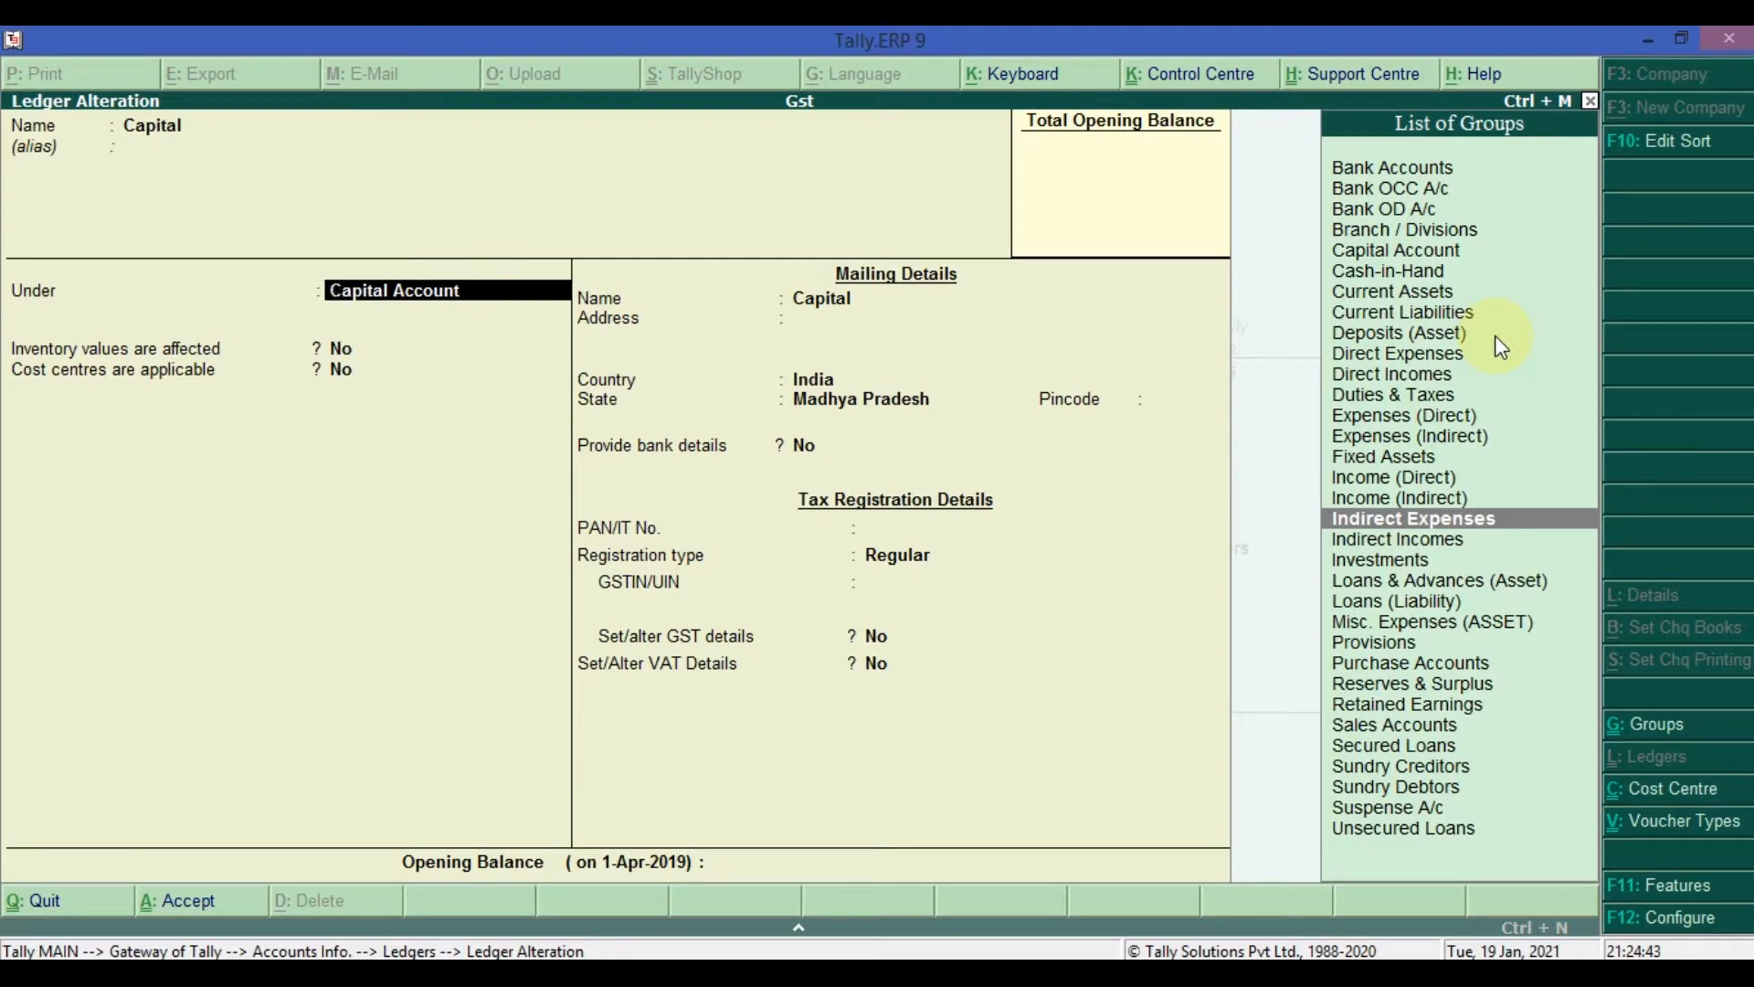
{"action": "key", "text": "Up"}
{"action": "key", "text": "Up"}
{"action": "key", "text": "Up"}
{"action": "key", "text": "Up"}
{"action": "key", "text": "Up"}
{"action": "key", "text": "Up"}
{"action": "key", "text": "Up"}
{"action": "key", "text": "Up"}
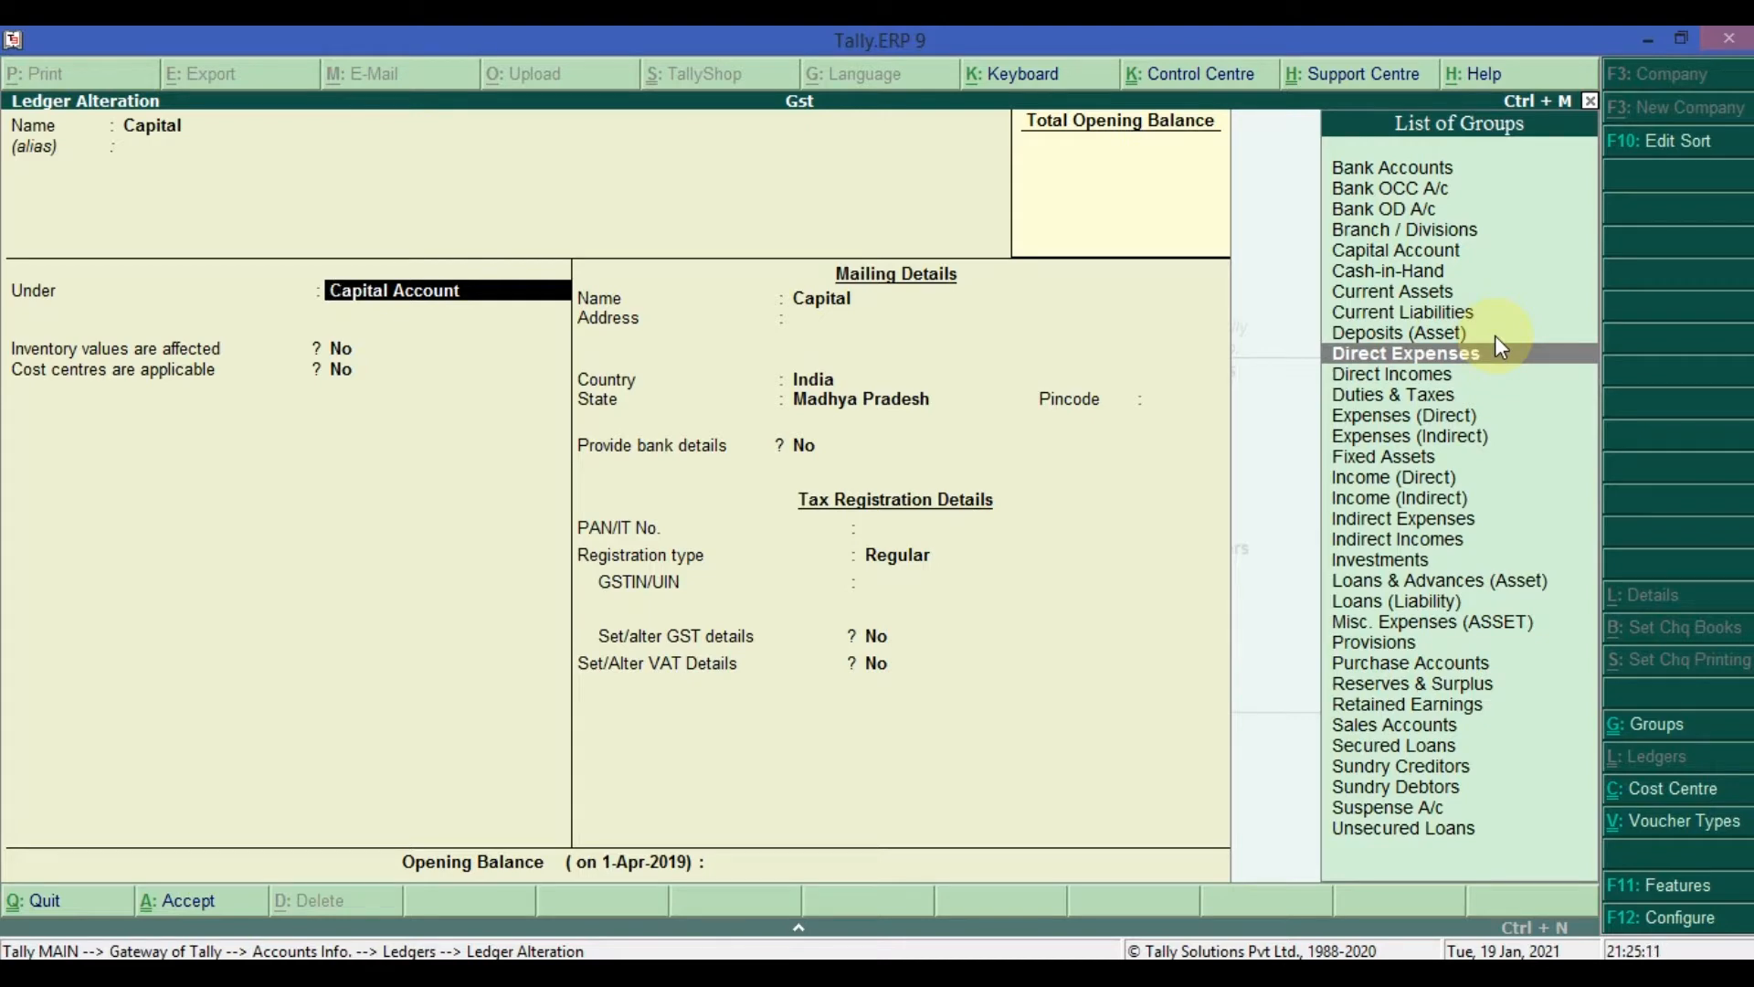
{"action": "key", "text": "Down"}
{"action": "key", "text": "Down"}
{"action": "key", "text": "Down"}
{"action": "key", "text": "Down"}
{"action": "key", "text": "Down"}
{"action": "key", "text": "Down"}
{"action": "key", "text": "Down"}
{"action": "key", "text": "Down"}
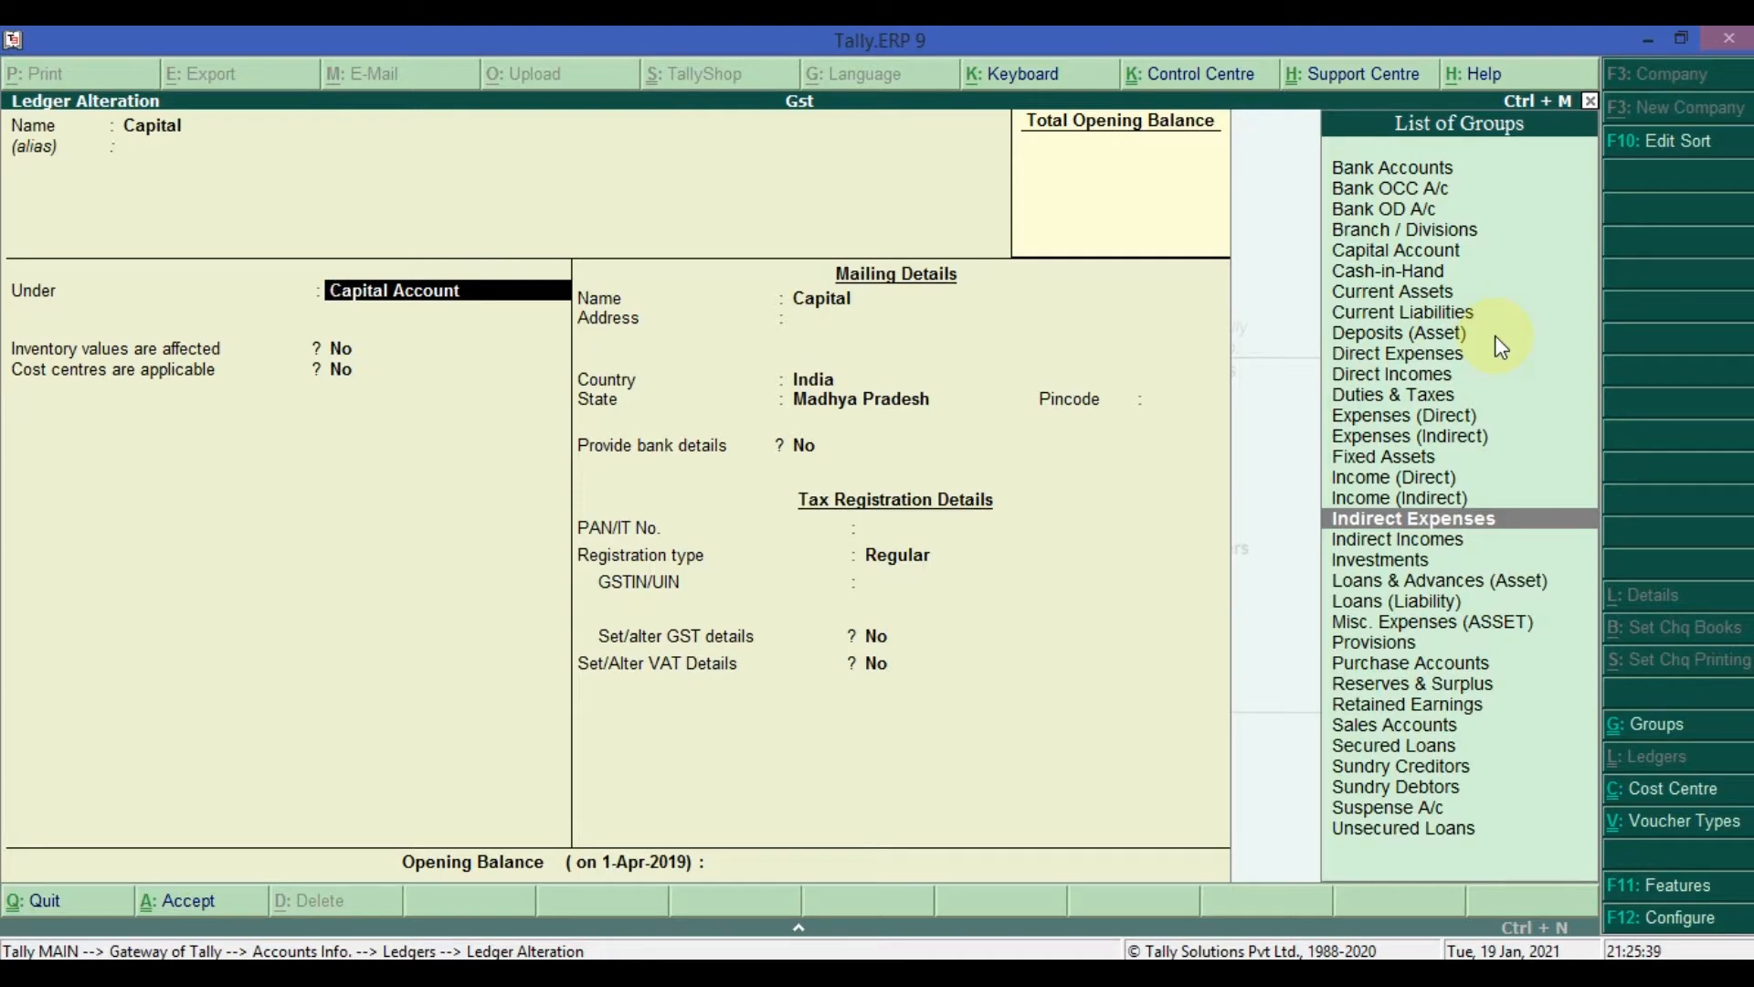
{"action": "key", "text": "Up"}
{"action": "key", "text": "Up"}
{"action": "key", "text": "Up"}
{"action": "key", "text": "Up"}
{"action": "key", "text": "Up"}
{"action": "key", "text": "Up"}
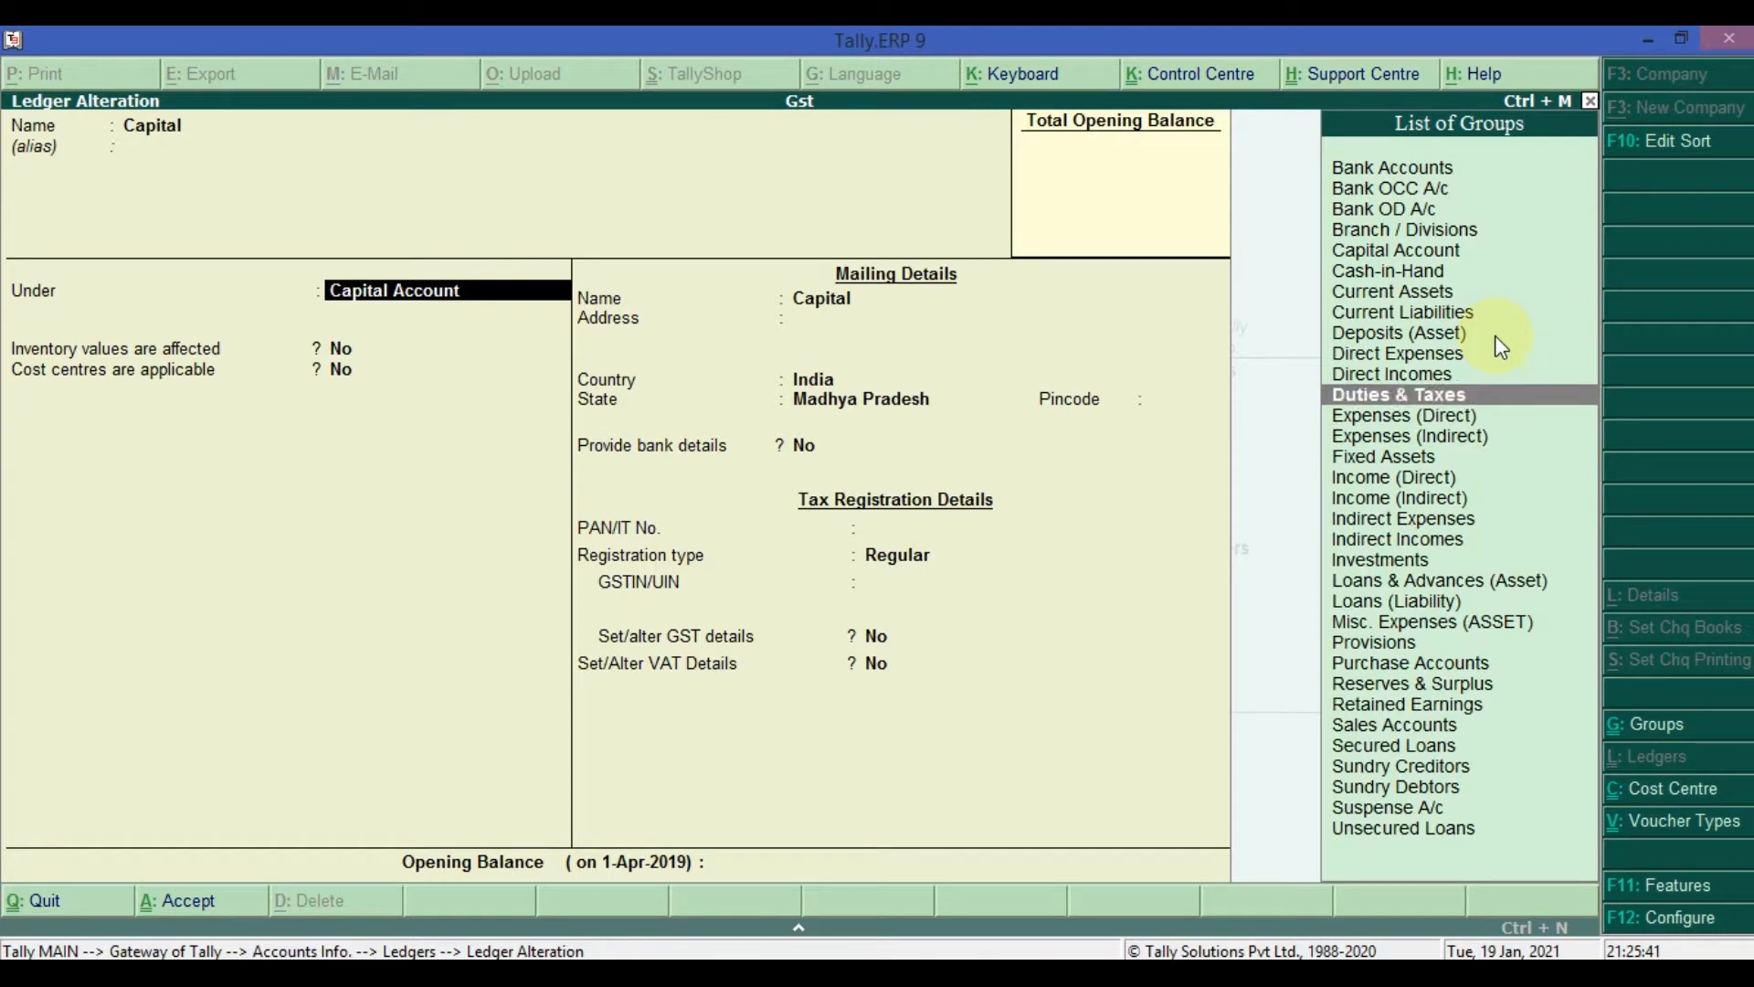
{"action": "key", "text": "Up"}
{"action": "key", "text": "Up"}
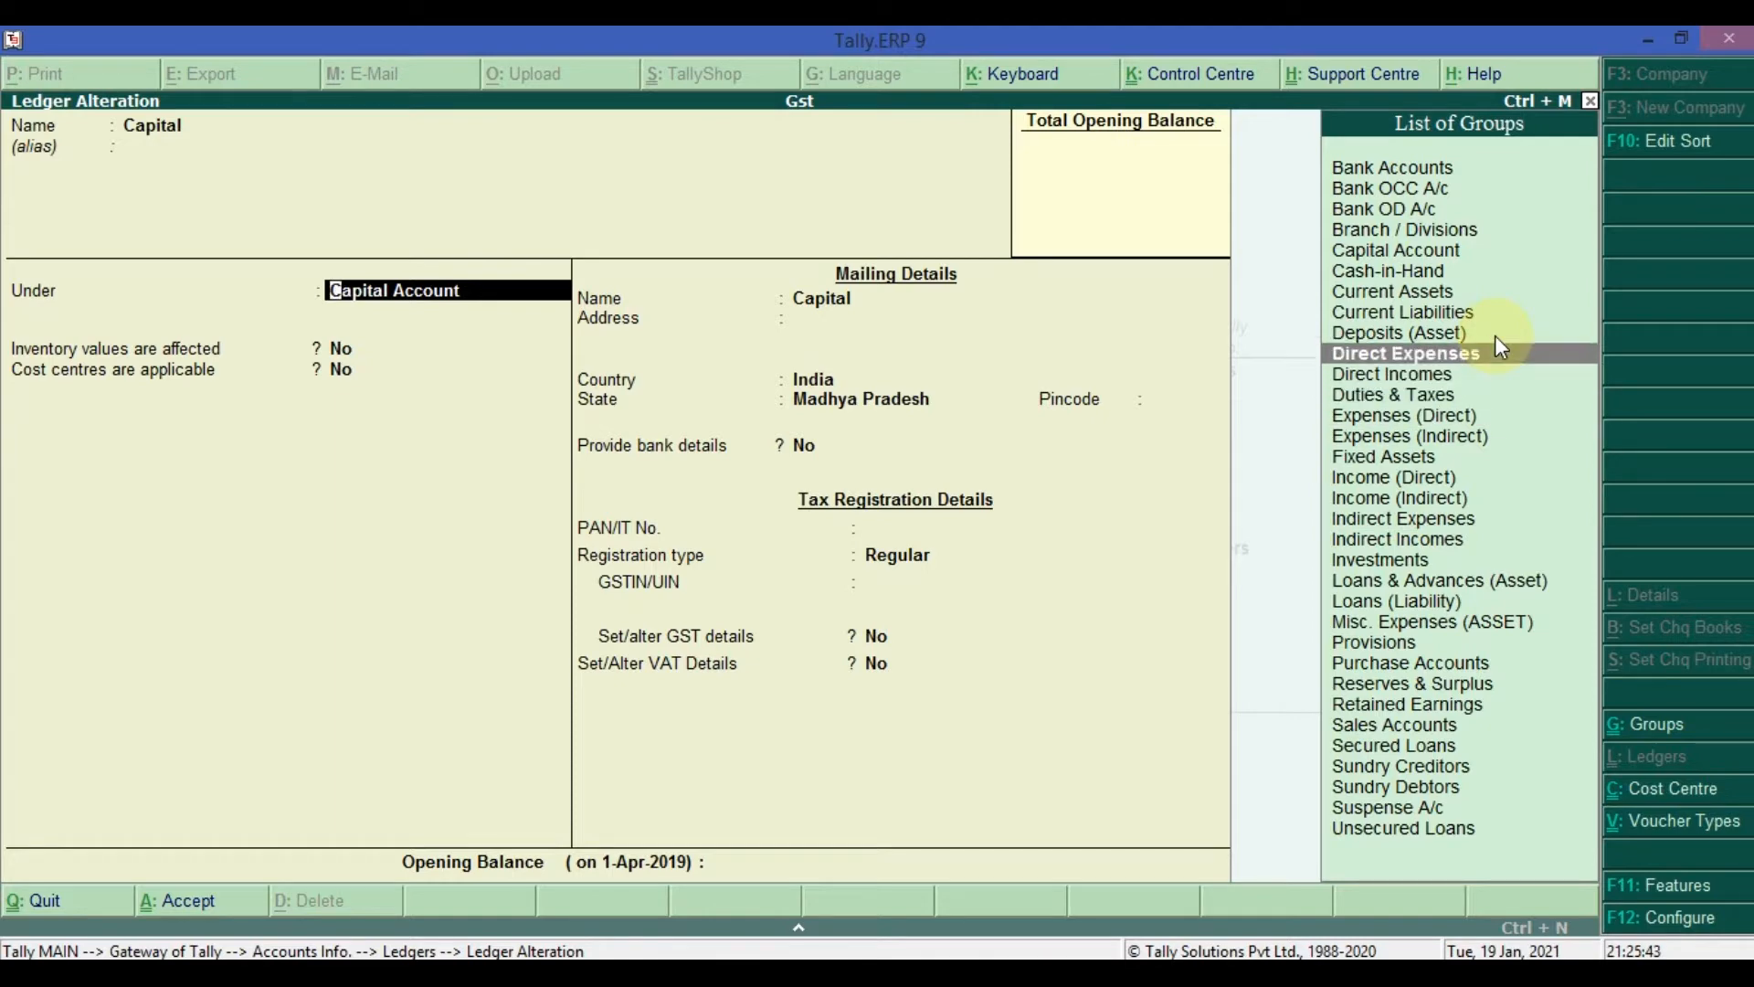
{"action": "key", "text": "Down"}
{"action": "key", "text": "Down"}
{"action": "key", "text": "Down"}
{"action": "key", "text": "Down"}
{"action": "key", "text": "Down"}
{"action": "key", "text": "Down"}
{"action": "key", "text": "Down"}
{"action": "key", "text": "Down"}
{"action": "key", "text": "Down"}
{"action": "key", "text": "Up"}
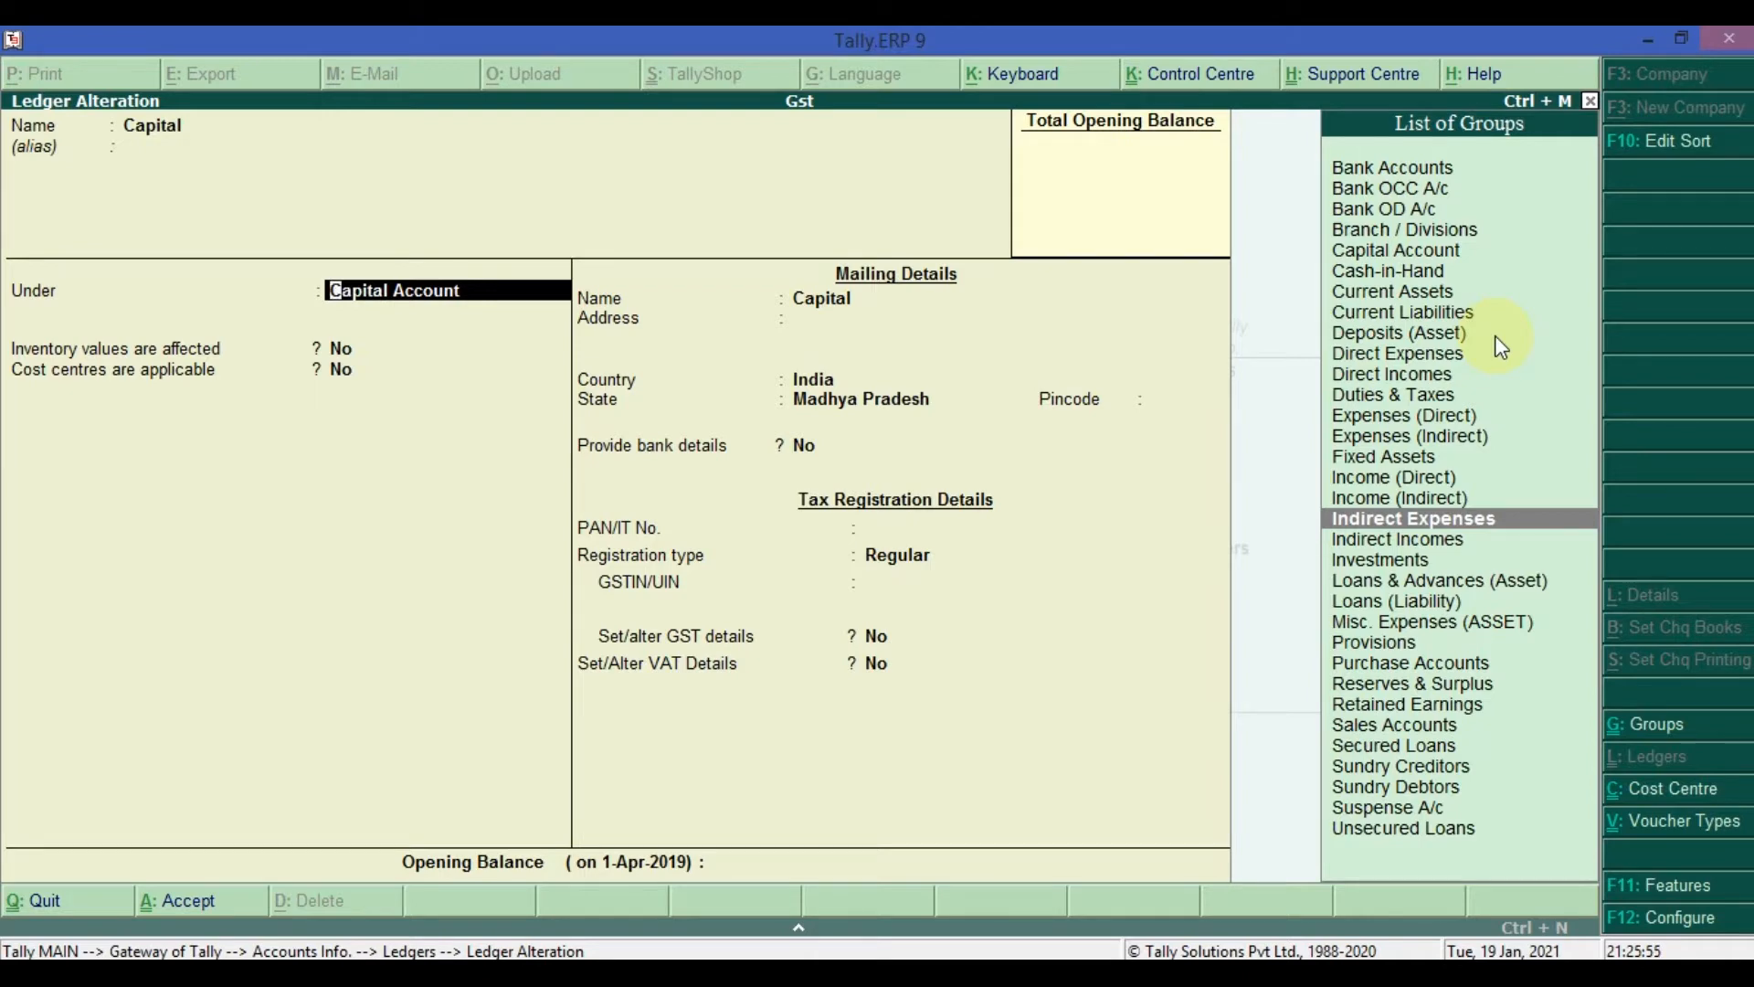
{"action": "key", "text": "Up"}
{"action": "key", "text": "Up"}
{"action": "key", "text": "Up"}
{"action": "key", "text": "Up"}
{"action": "key", "text": "Up"}
{"action": "key", "text": "Up"}
{"action": "key", "text": "Up"}
{"action": "key", "text": "Up"}
{"action": "key", "text": "Down"}
{"action": "key", "text": "Down"}
{"action": "key", "text": "Down"}
{"action": "key", "text": "Down"}
{"action": "key", "text": "Down"}
{"action": "key", "text": "Down"}
{"action": "key", "text": "Down"}
{"action": "key", "text": "Down"}
{"action": "key", "text": "Up"}
{"action": "key", "text": "Up"}
{"action": "key", "text": "Up"}
{"action": "key", "text": "Up"}
{"action": "key", "text": "Up"}
{"action": "key", "text": "Up"}
{"action": "key", "text": "Up"}
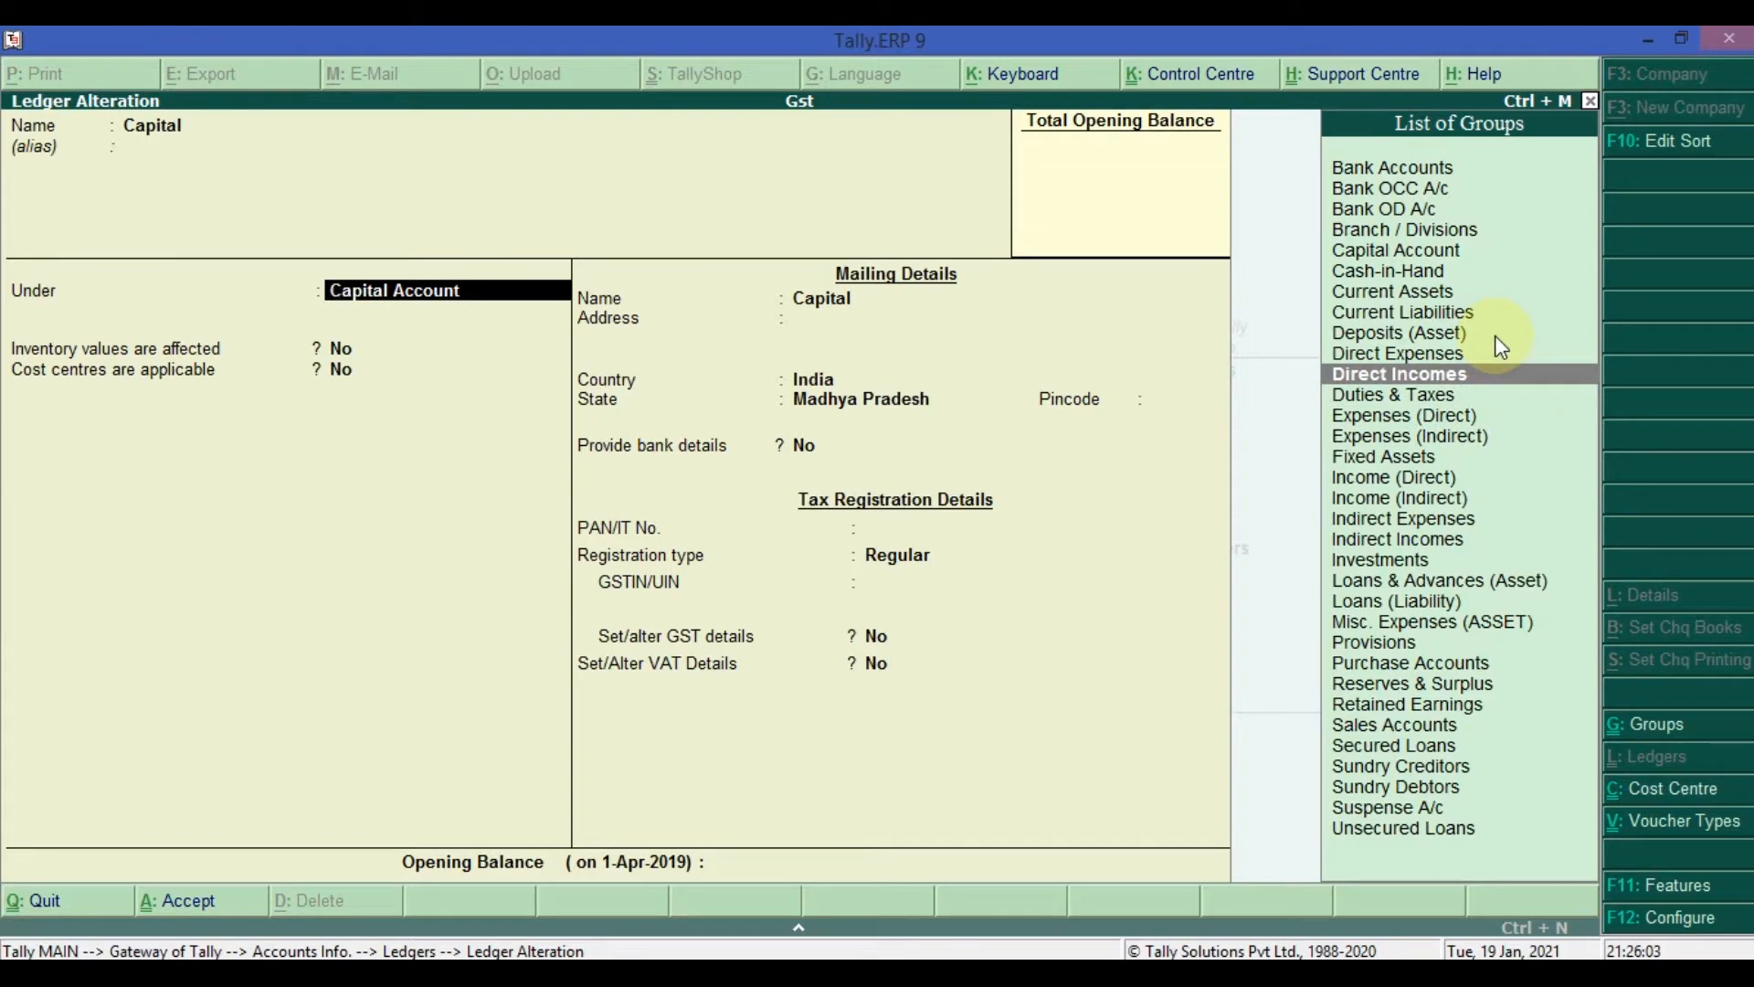
{"action": "key", "text": "Up"}
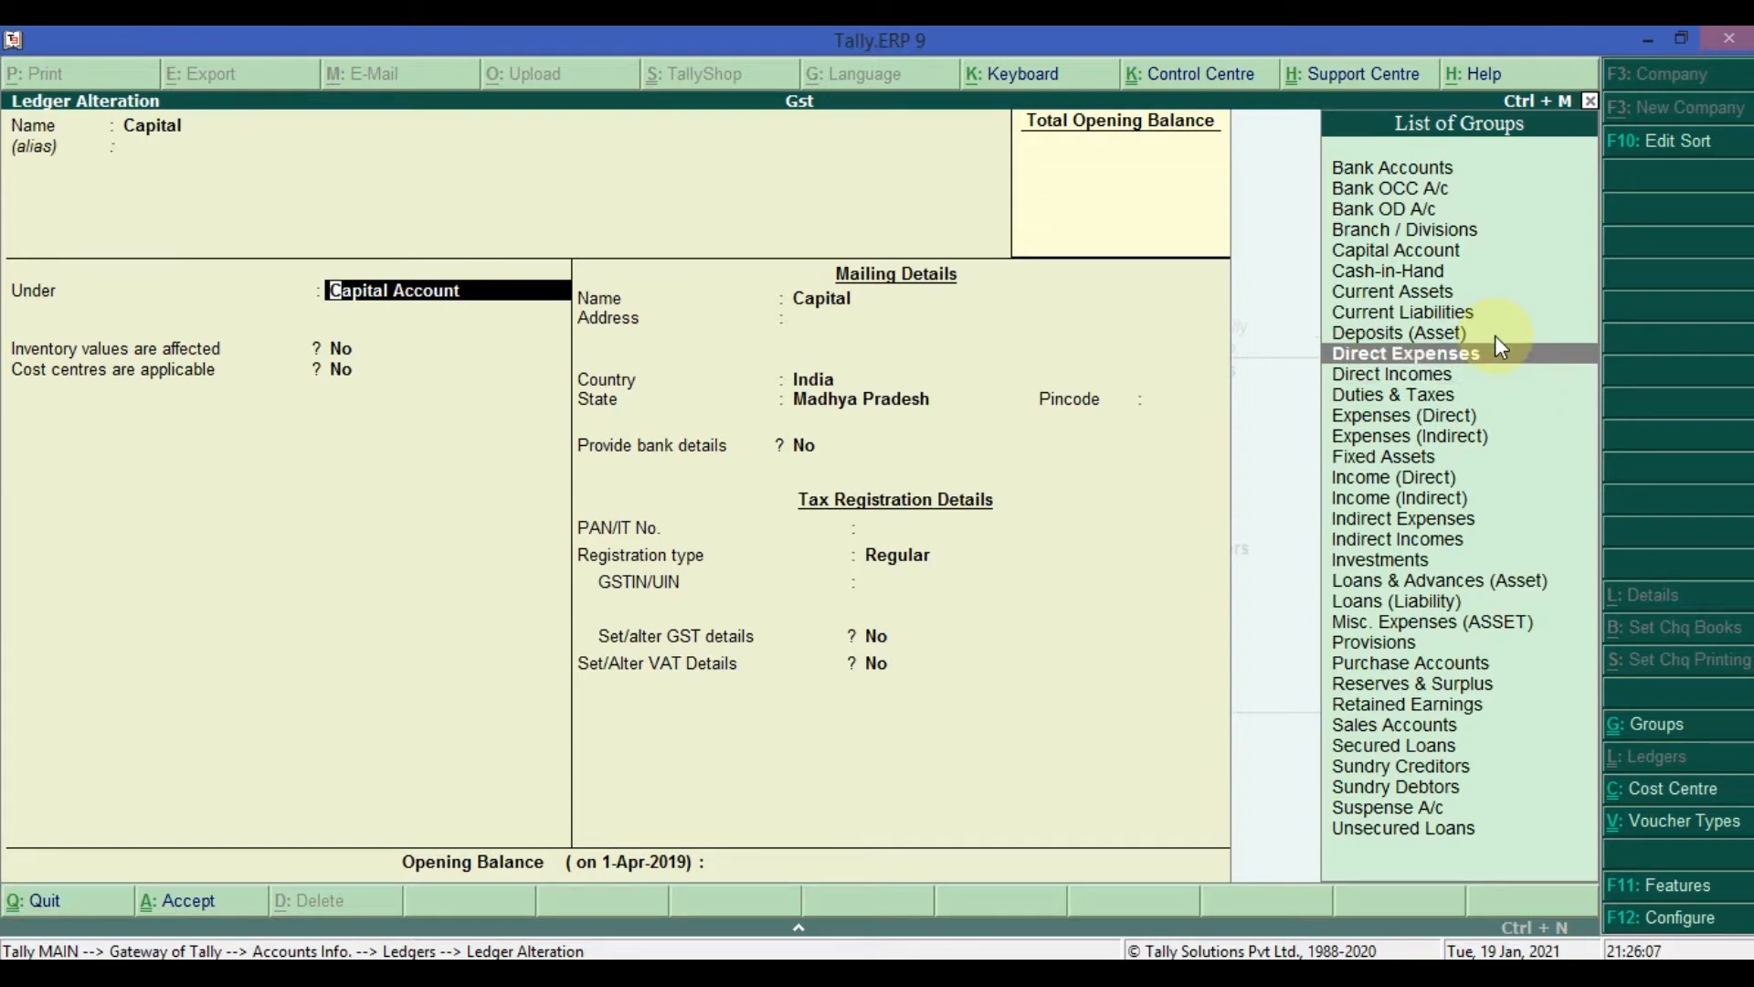
Step: Examine the Direct Incomes, Duties & Taxes, Expenses (Direct), Expenses (Indirect) and Fixed Assets groups in order
{"action": "key", "text": "Down"}
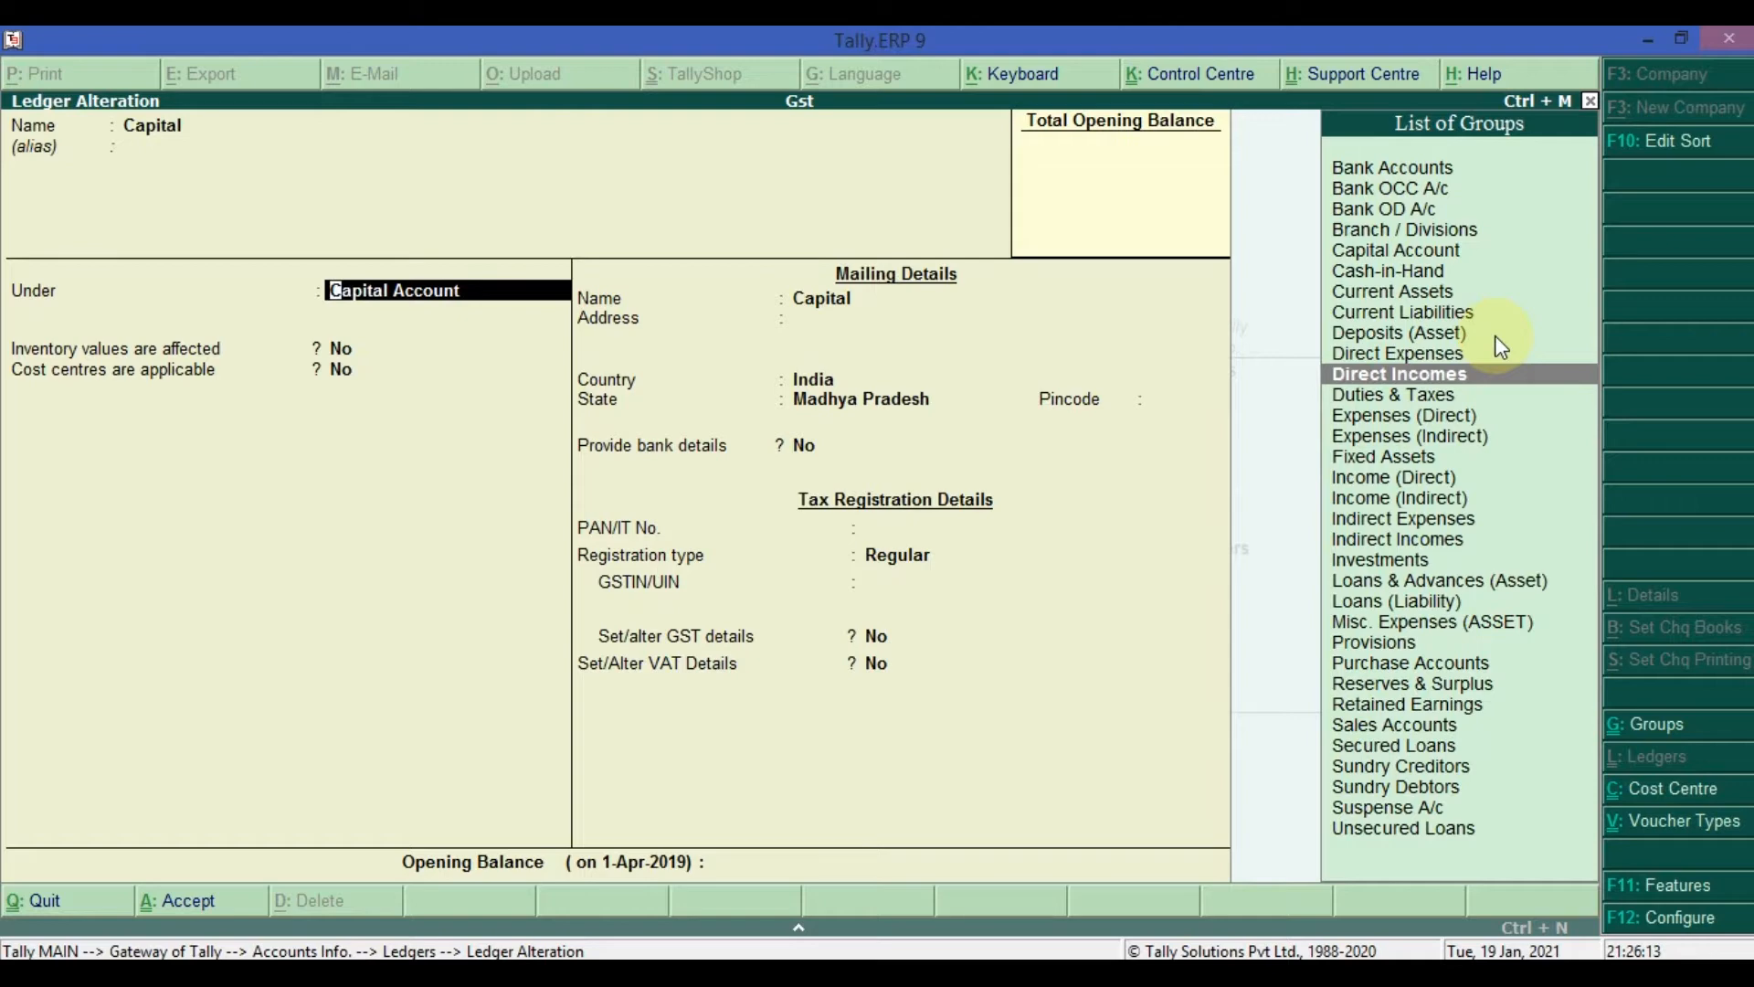
{"action": "key", "text": "Up"}
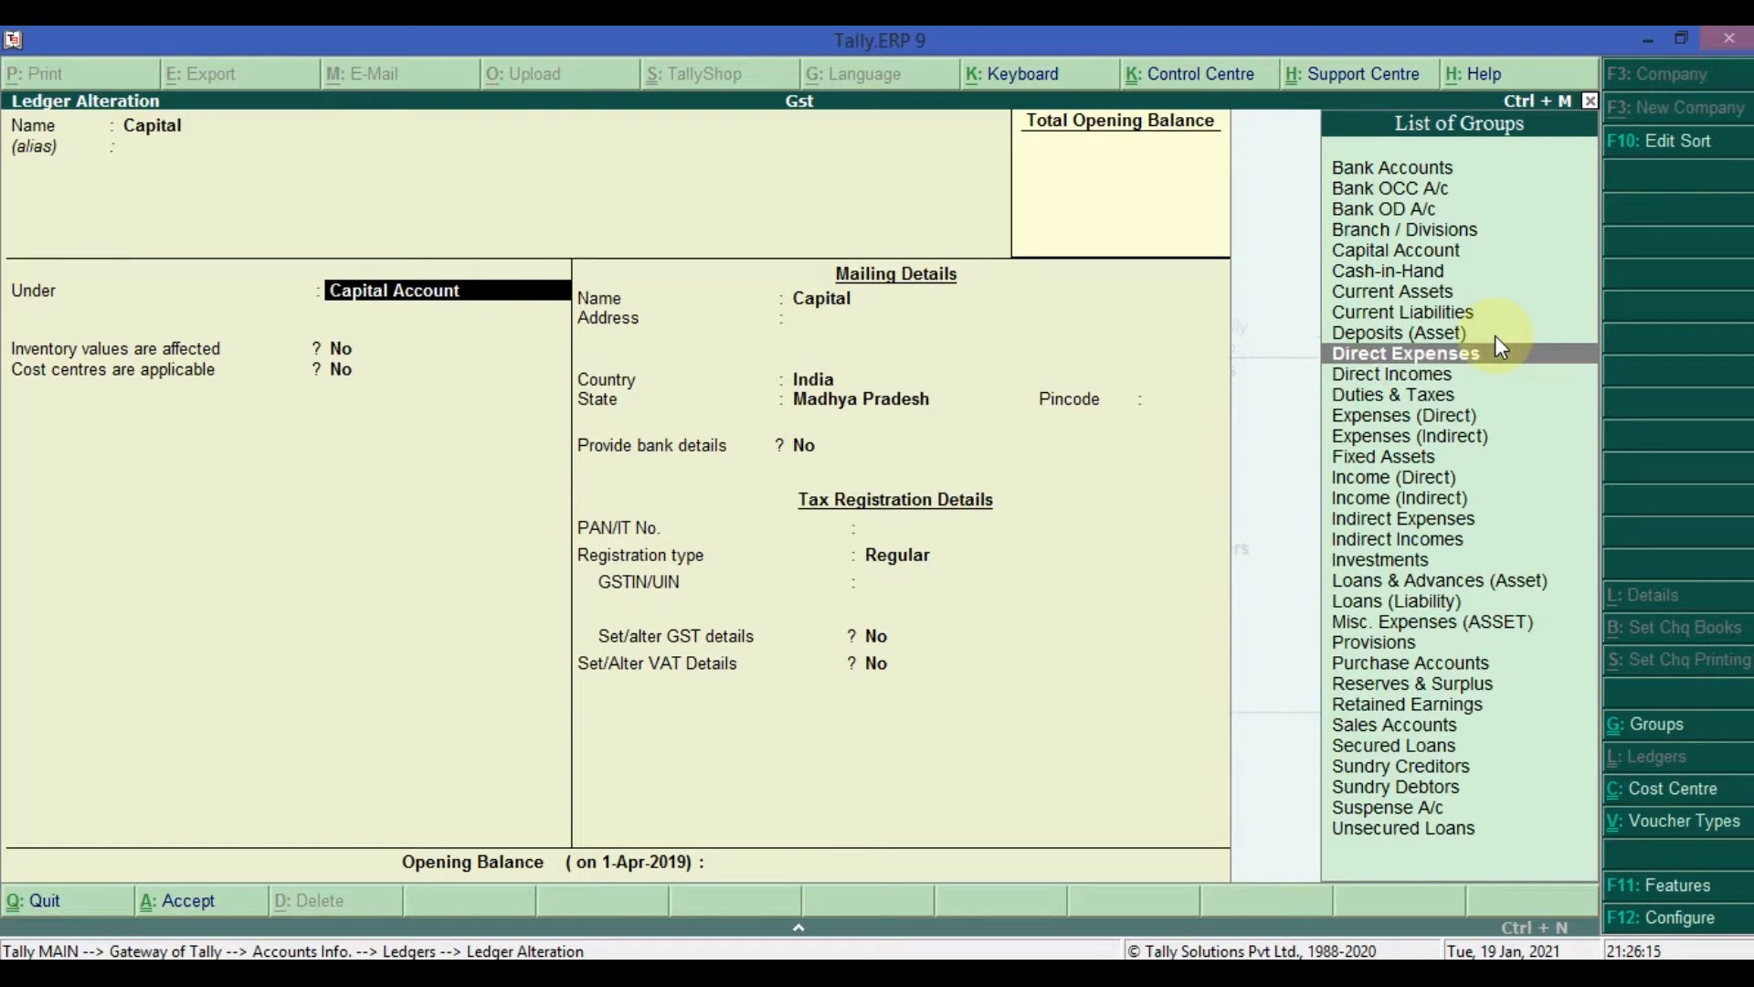
{"action": "key", "text": "Down"}
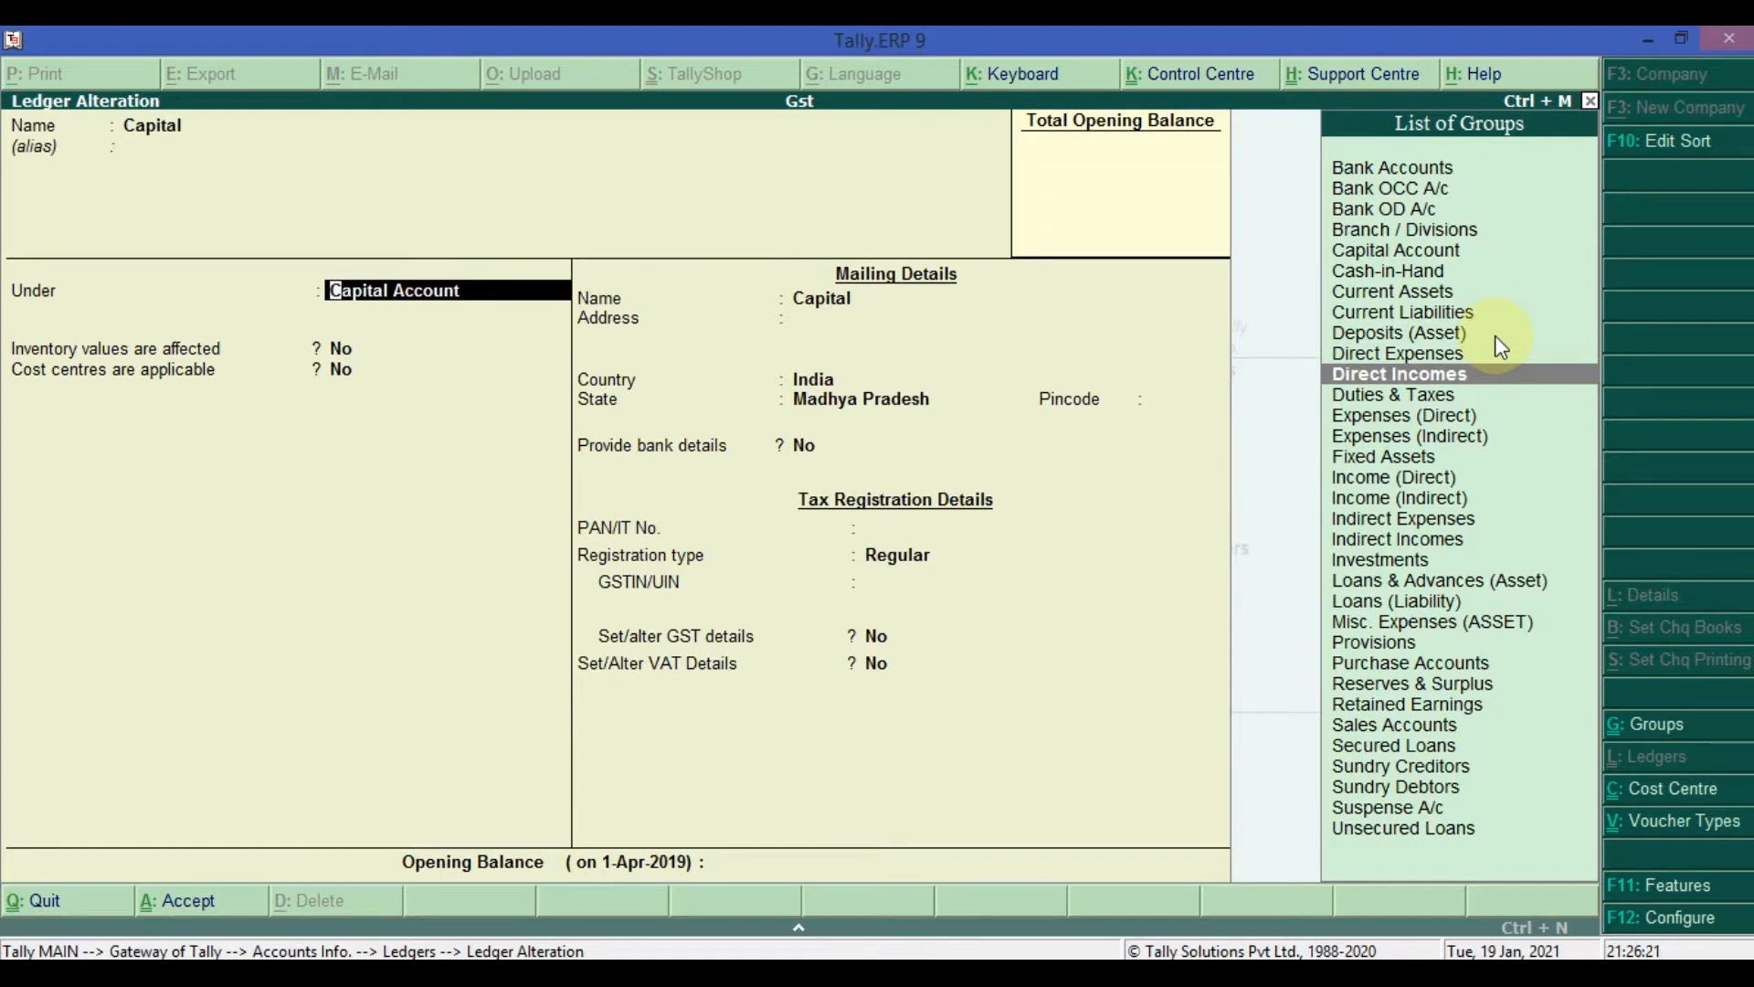
{"action": "key", "text": "Down"}
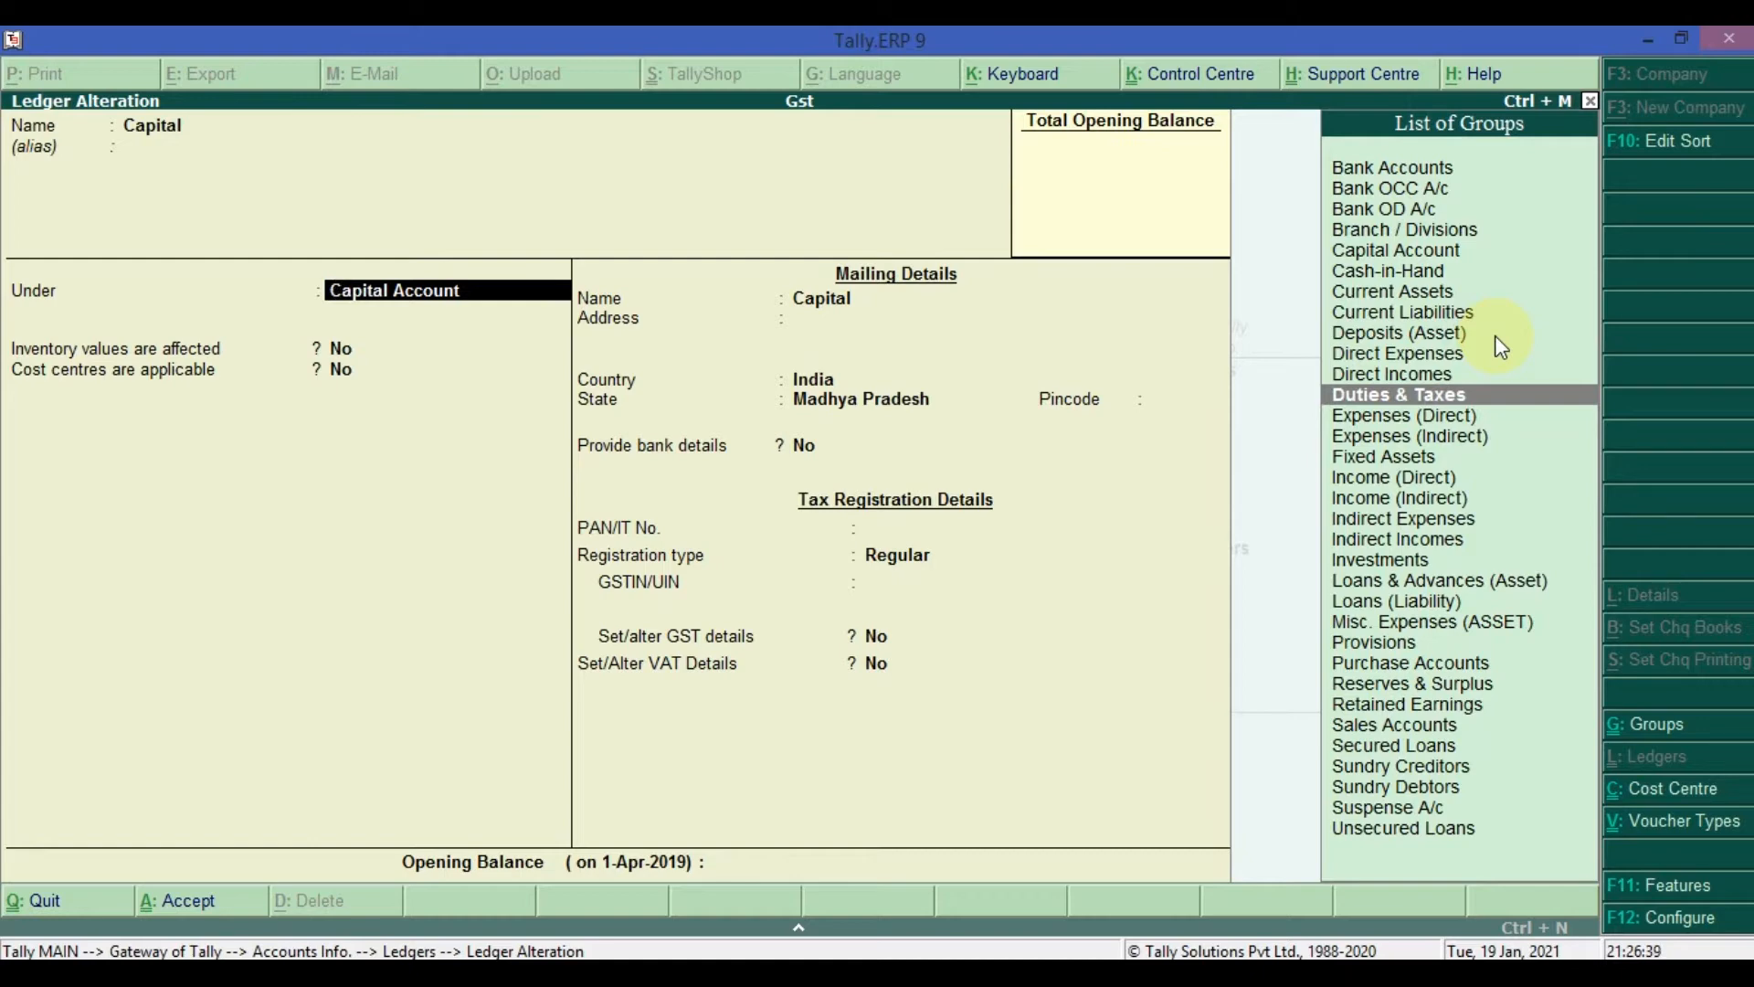
{"action": "key", "text": "Down"}
{"action": "key", "text": "Down"}
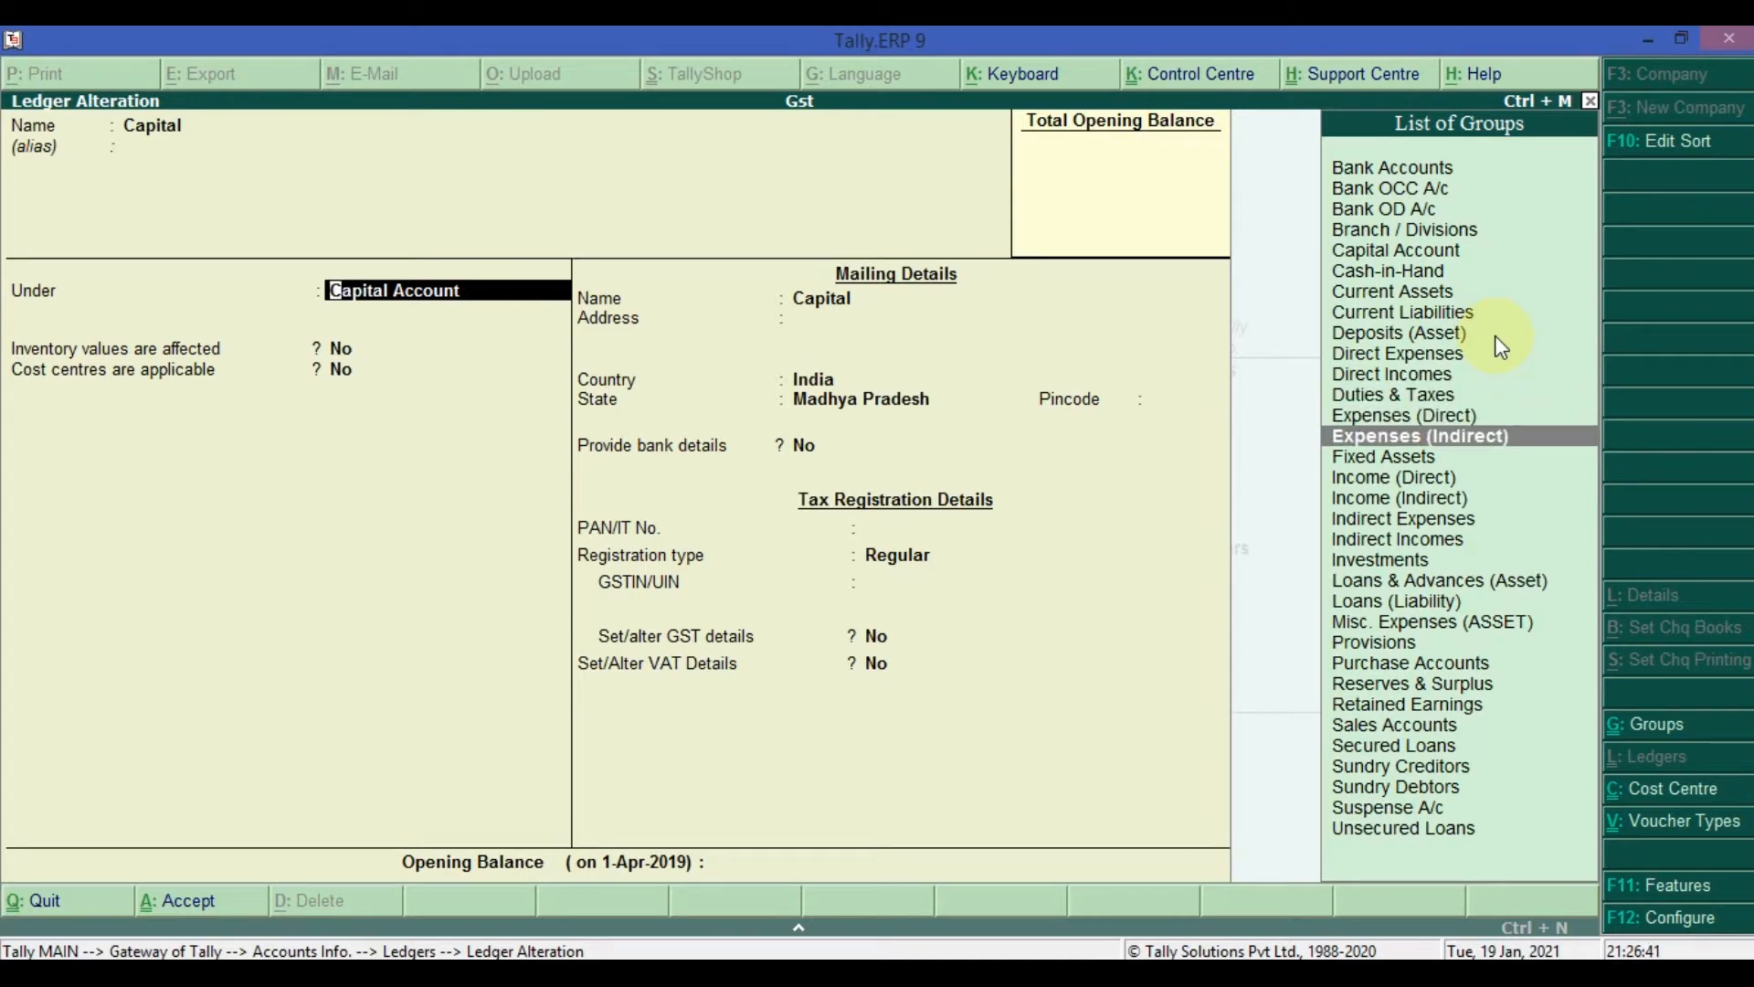
{"action": "key", "text": "Up"}
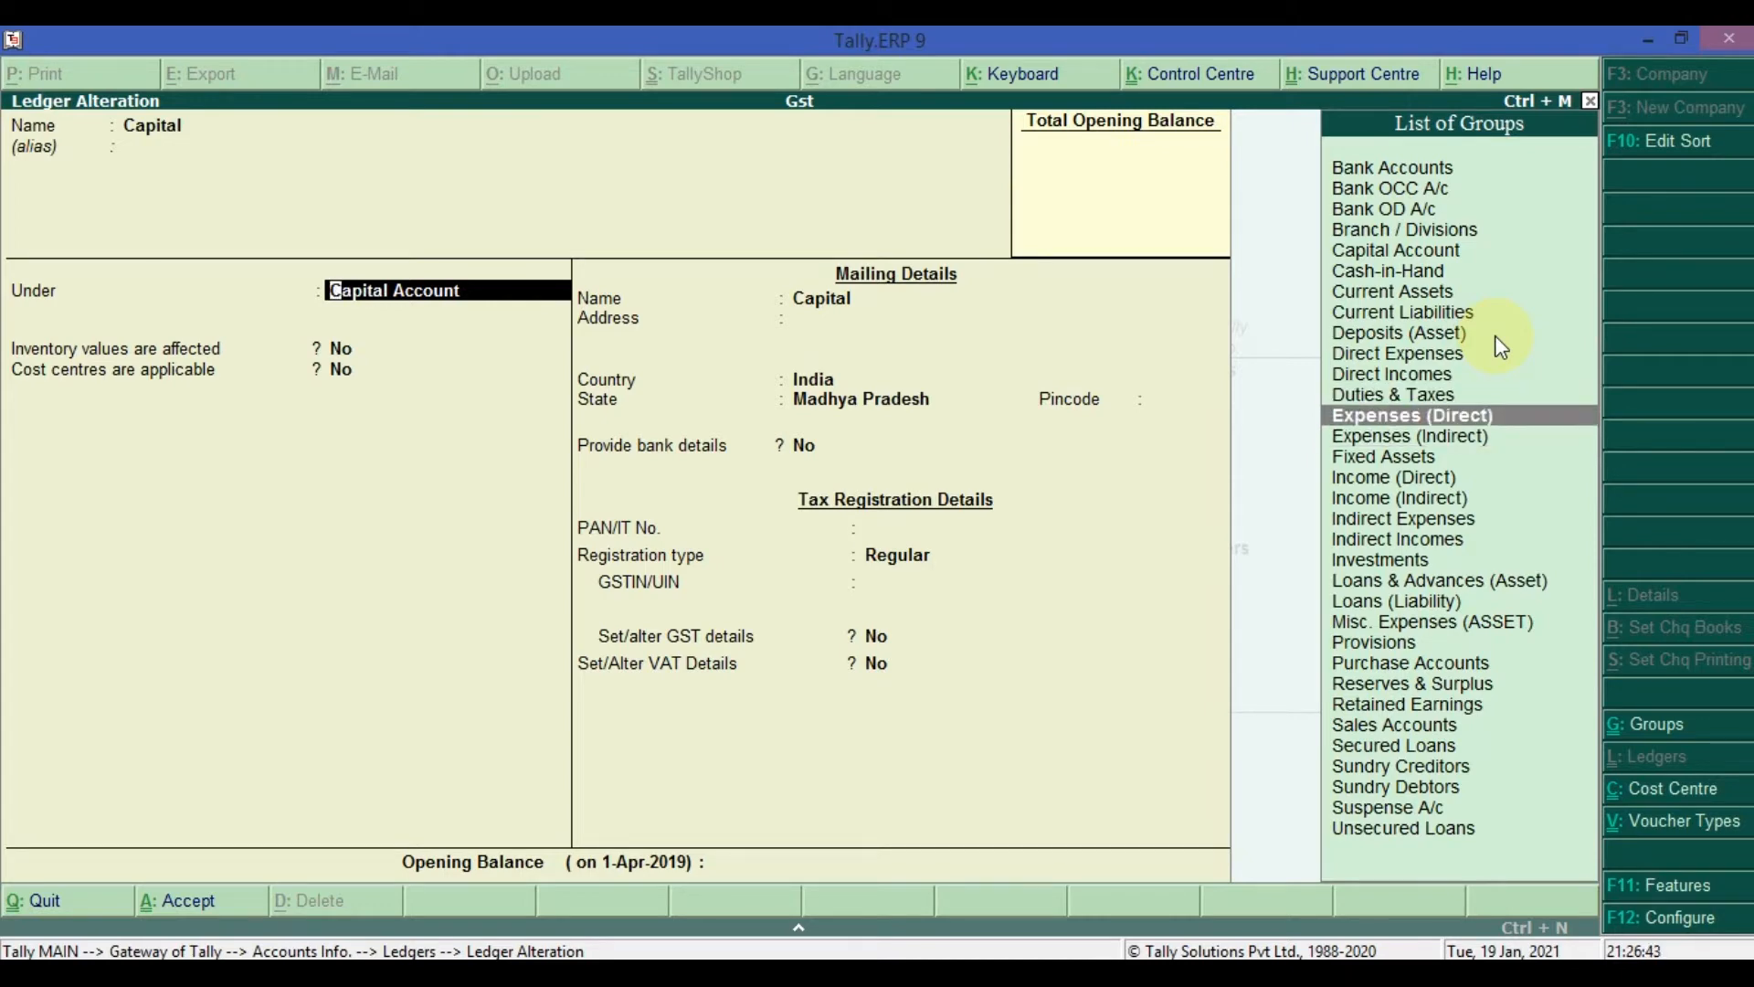
{"action": "key", "text": "Down"}
{"action": "key", "text": "Down"}
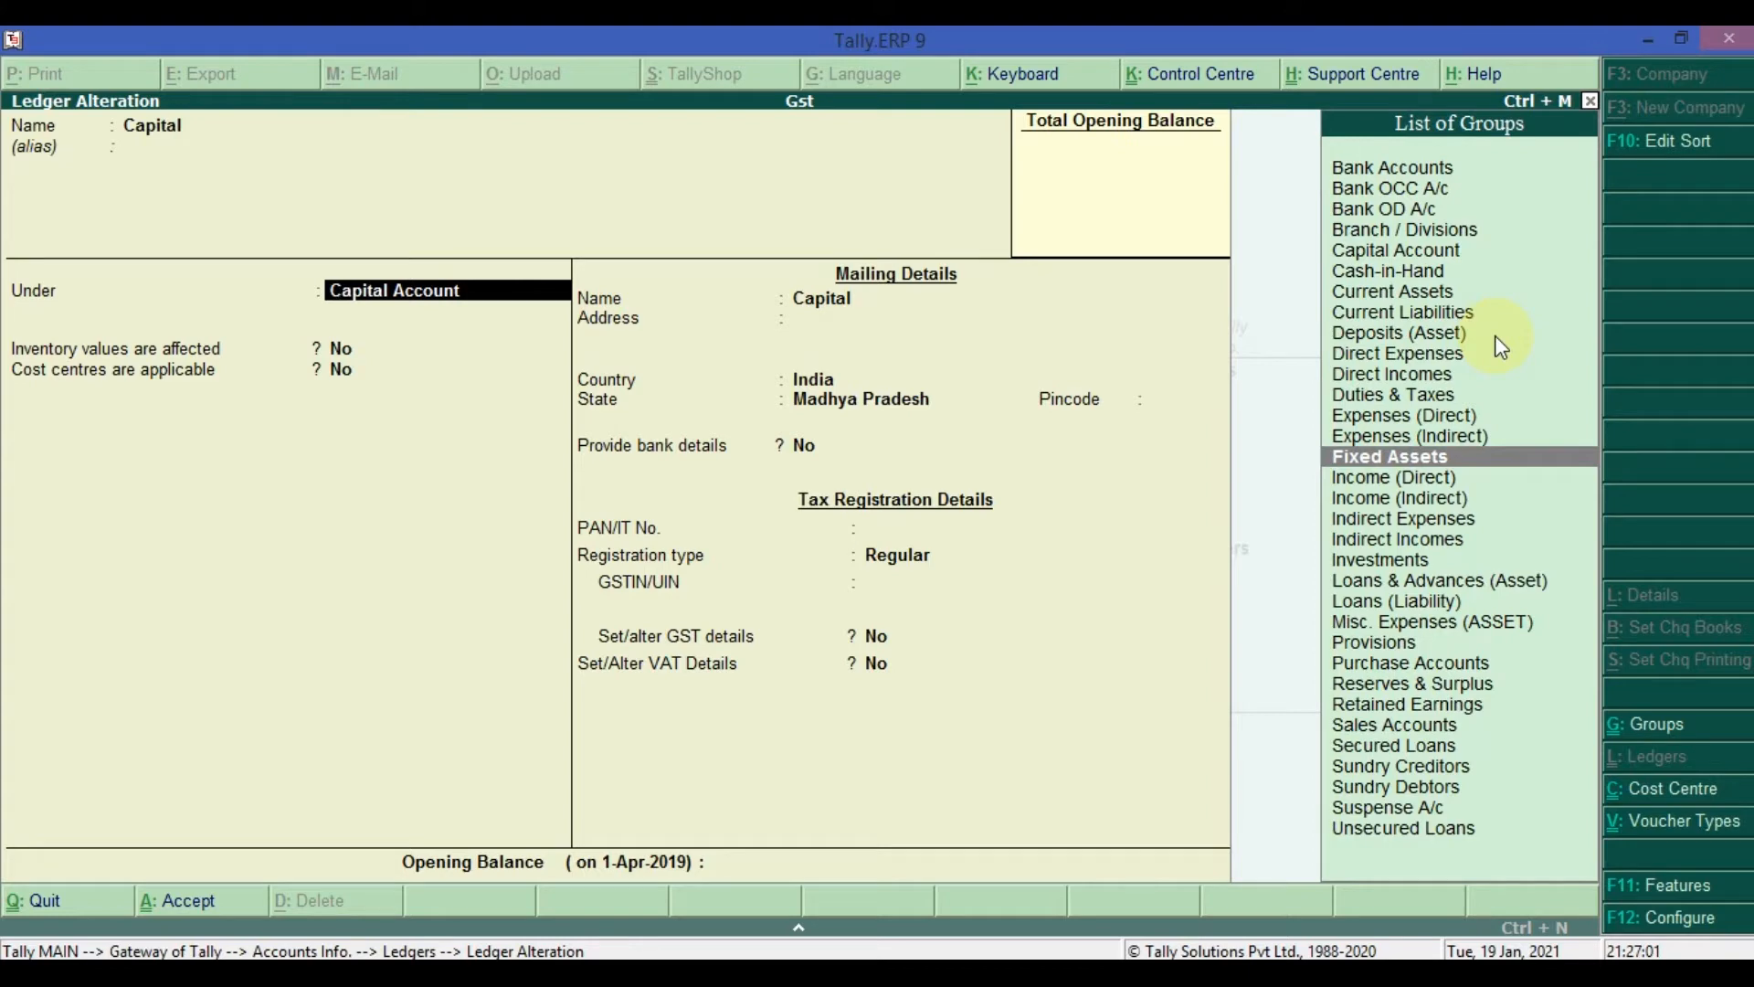
Step: Examine the Income (Direct), Income (Indirect), Indirect Expenses, Indirect Incomes and Investments groups
{"action": "key", "text": "Down"}
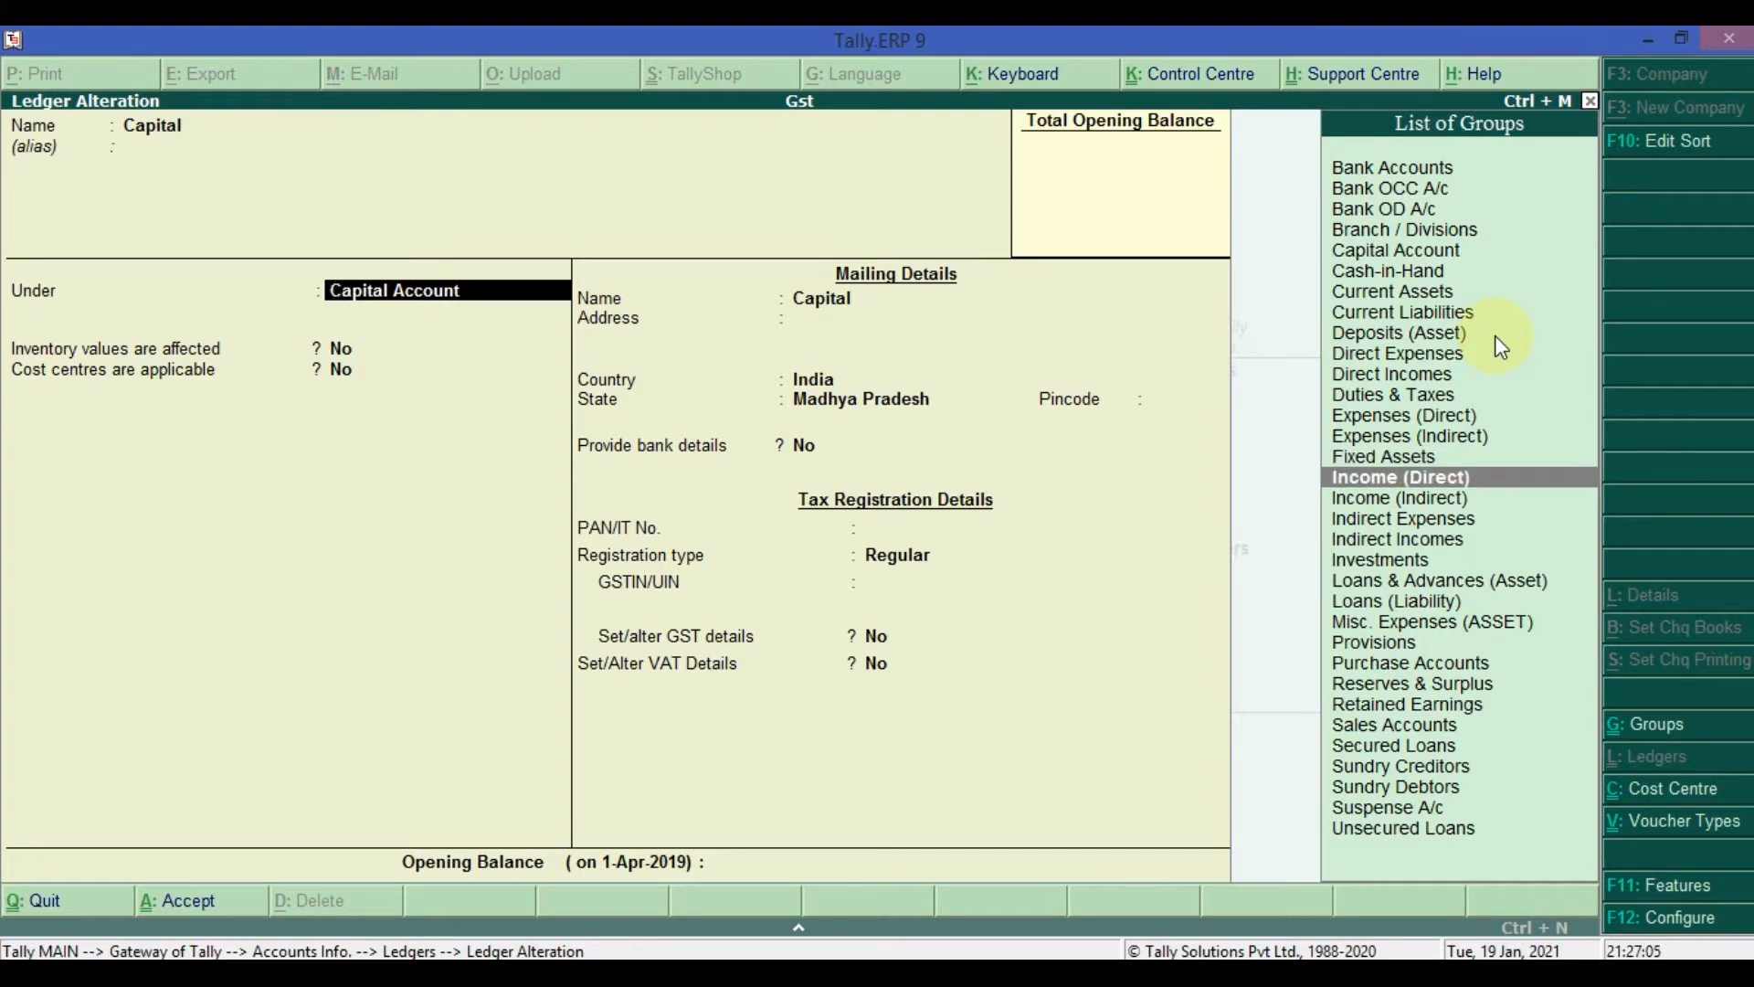
{"action": "key", "text": "Down"}
{"action": "key", "text": "Down"}
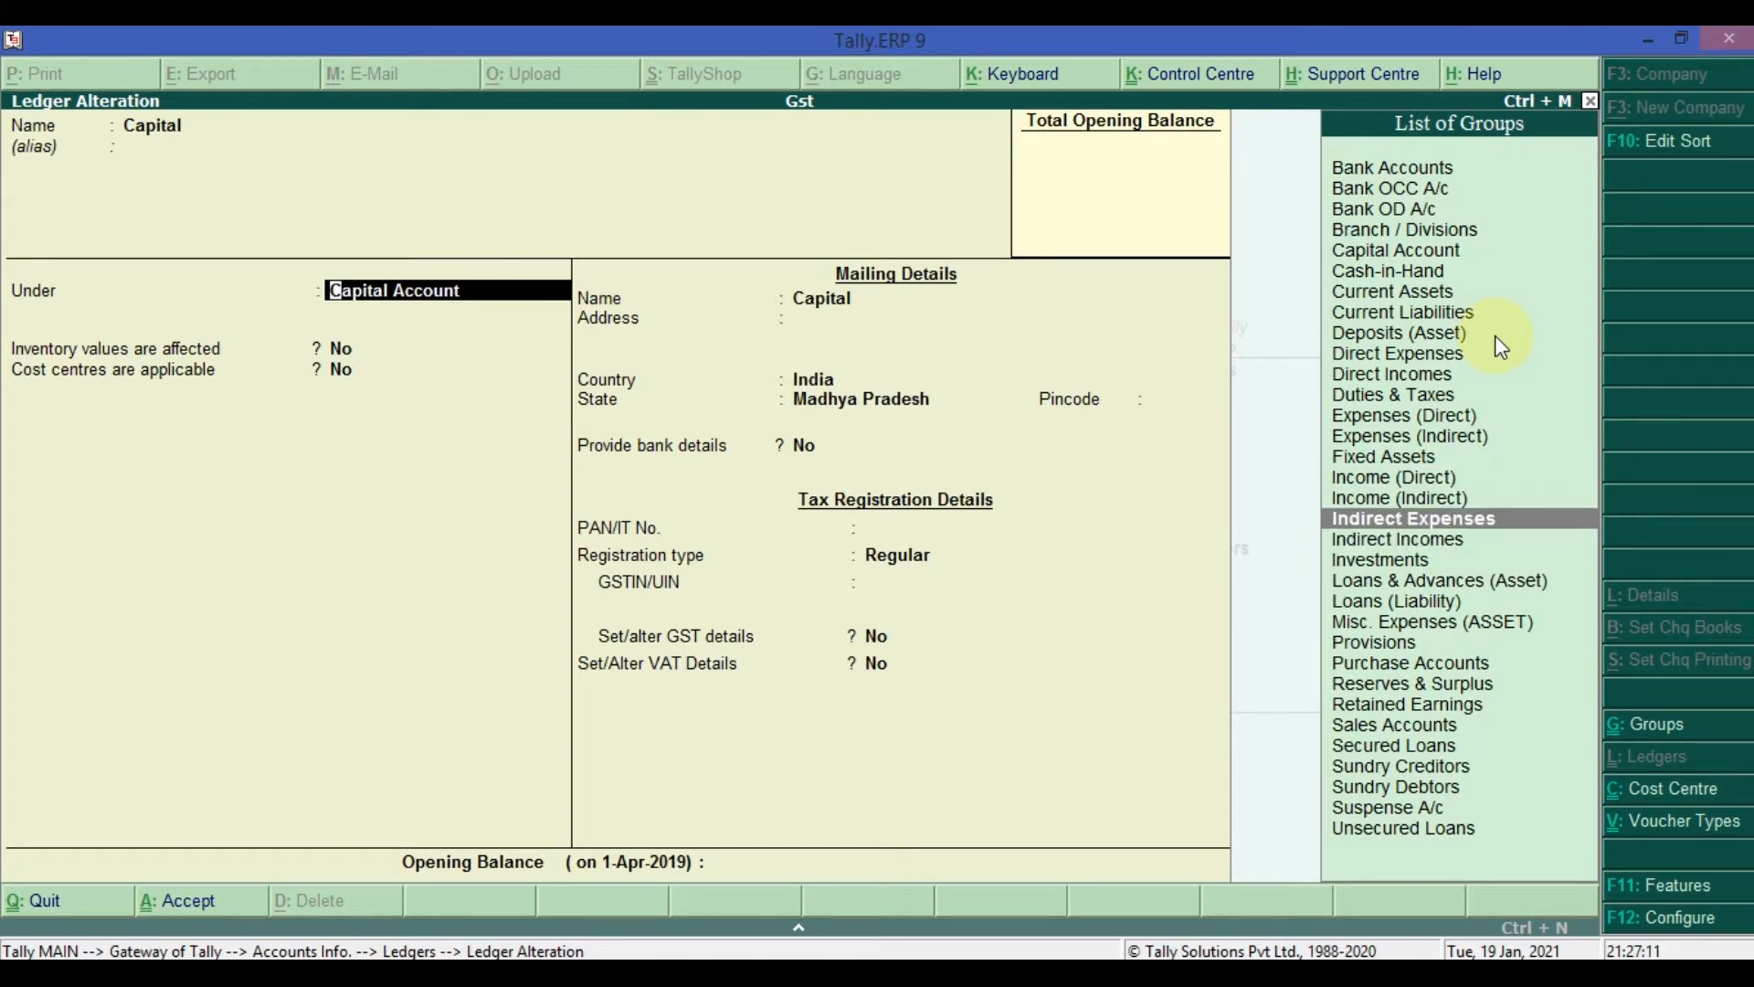
{"action": "key", "text": "Down"}
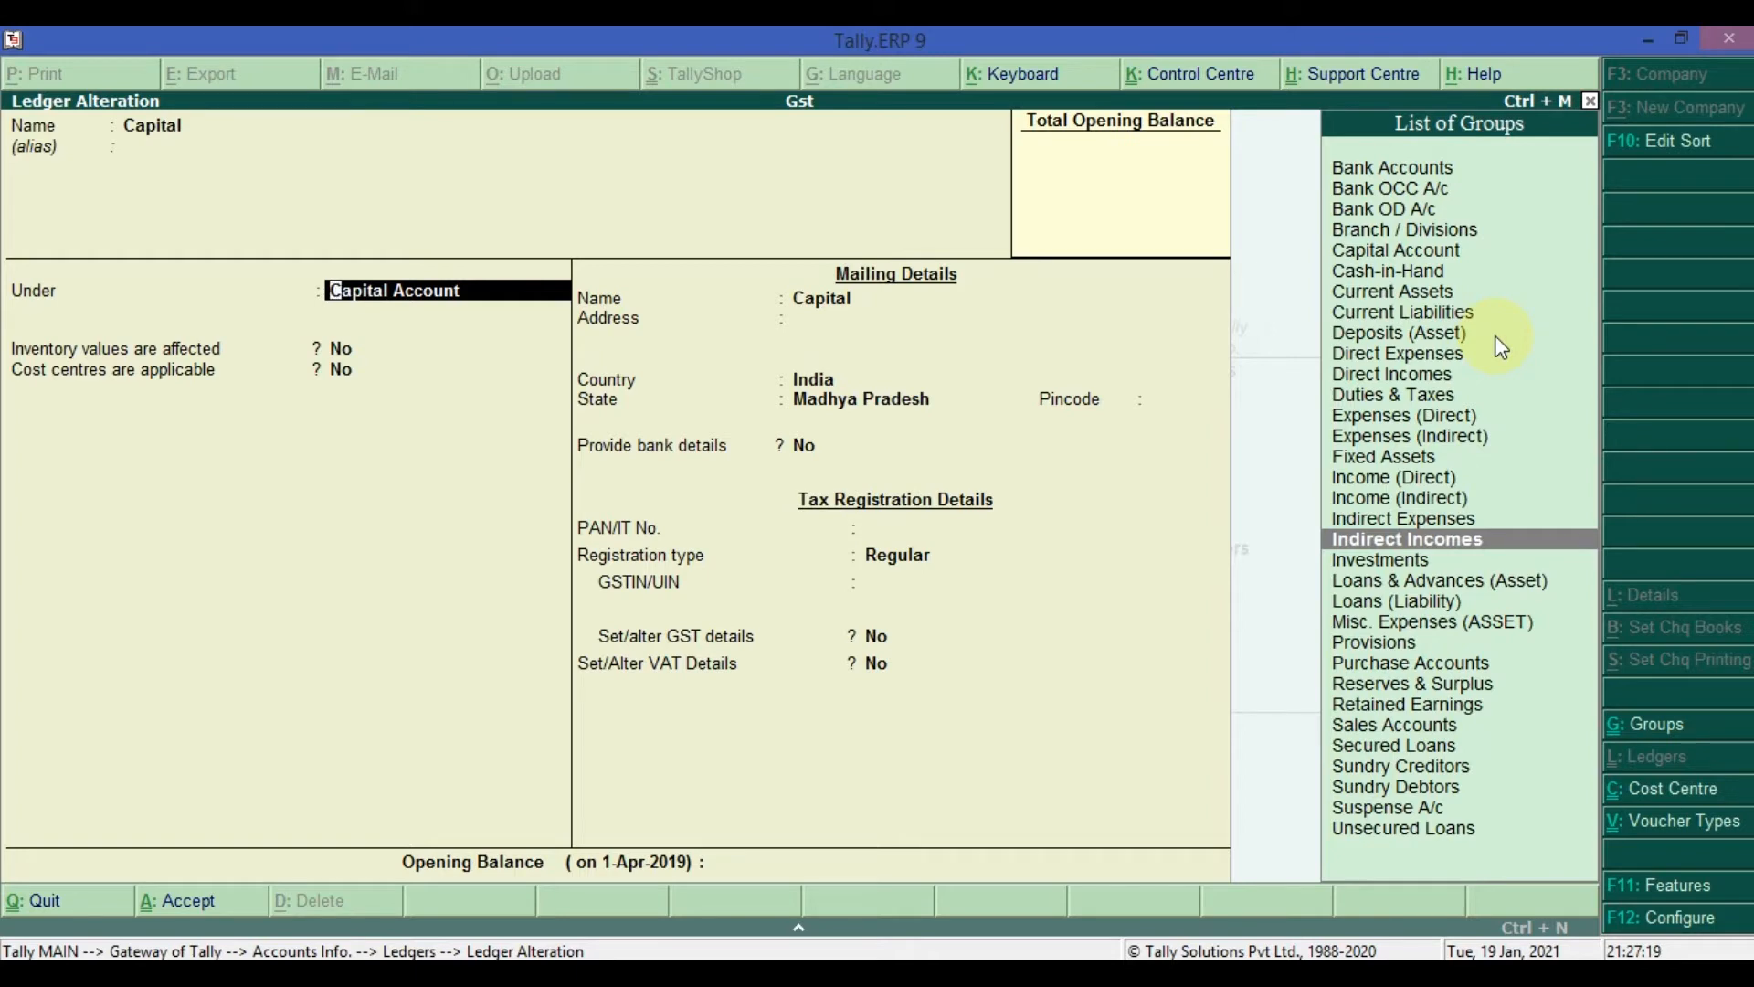
{"action": "key", "text": "Up"}
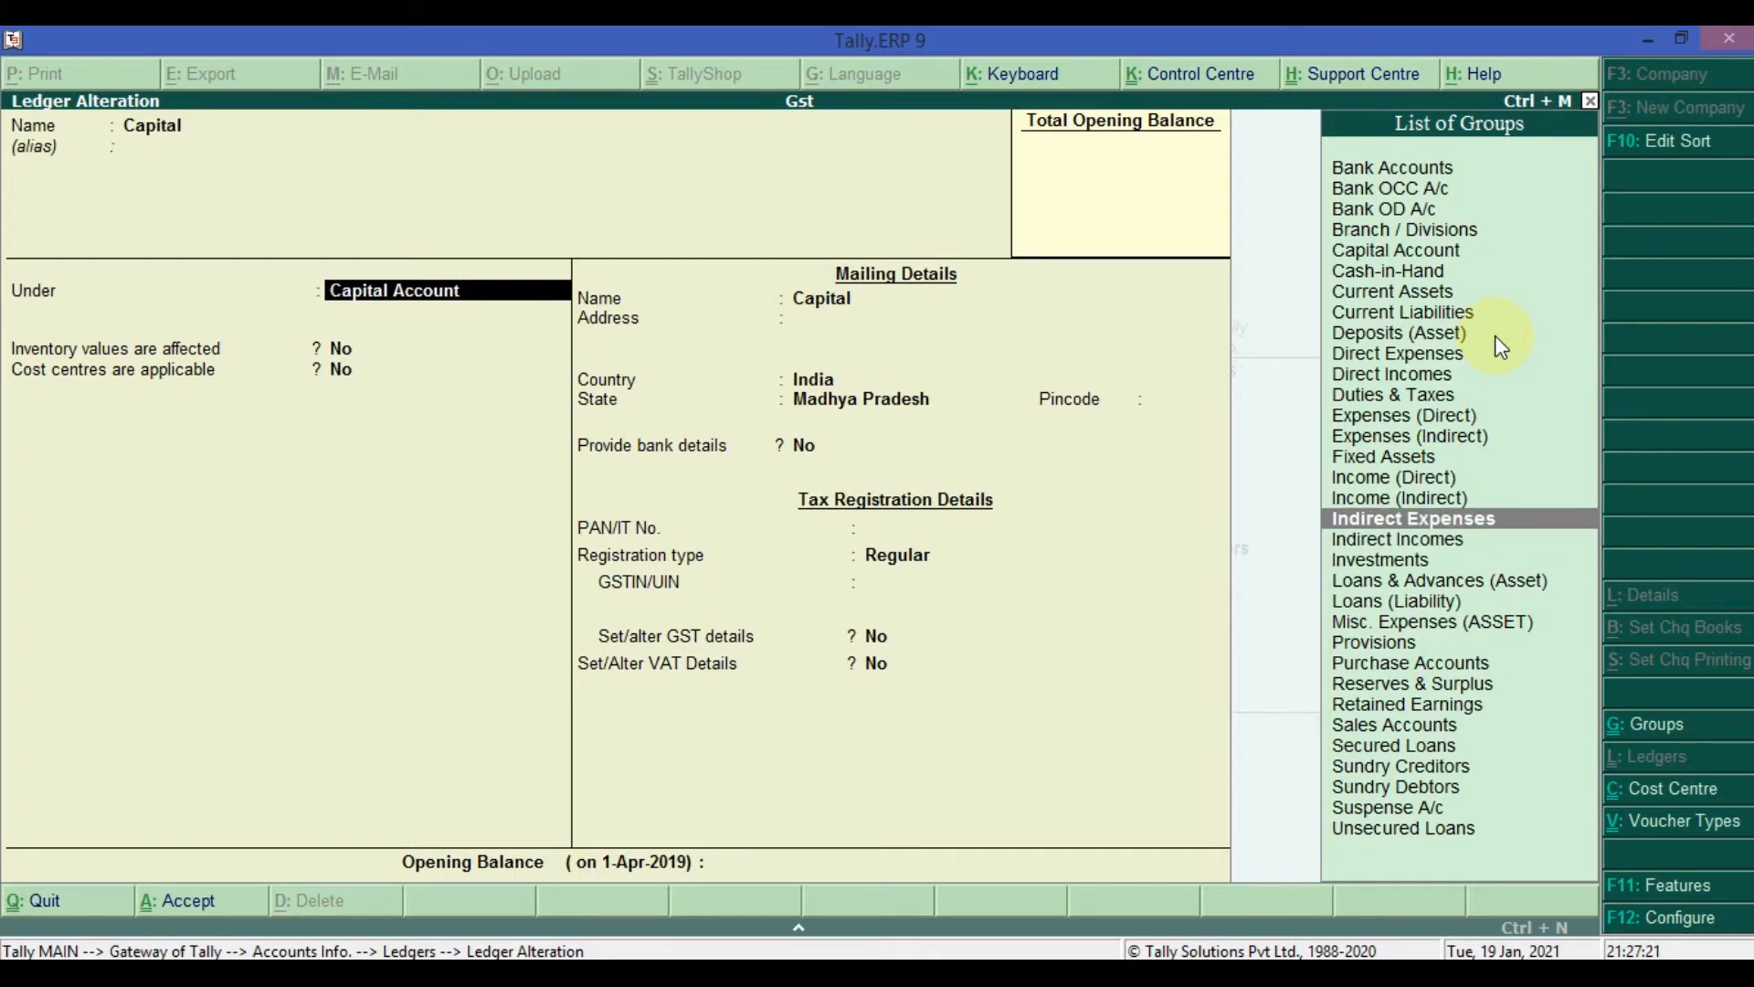
{"action": "key", "text": "Down"}
{"action": "key", "text": "Down"}
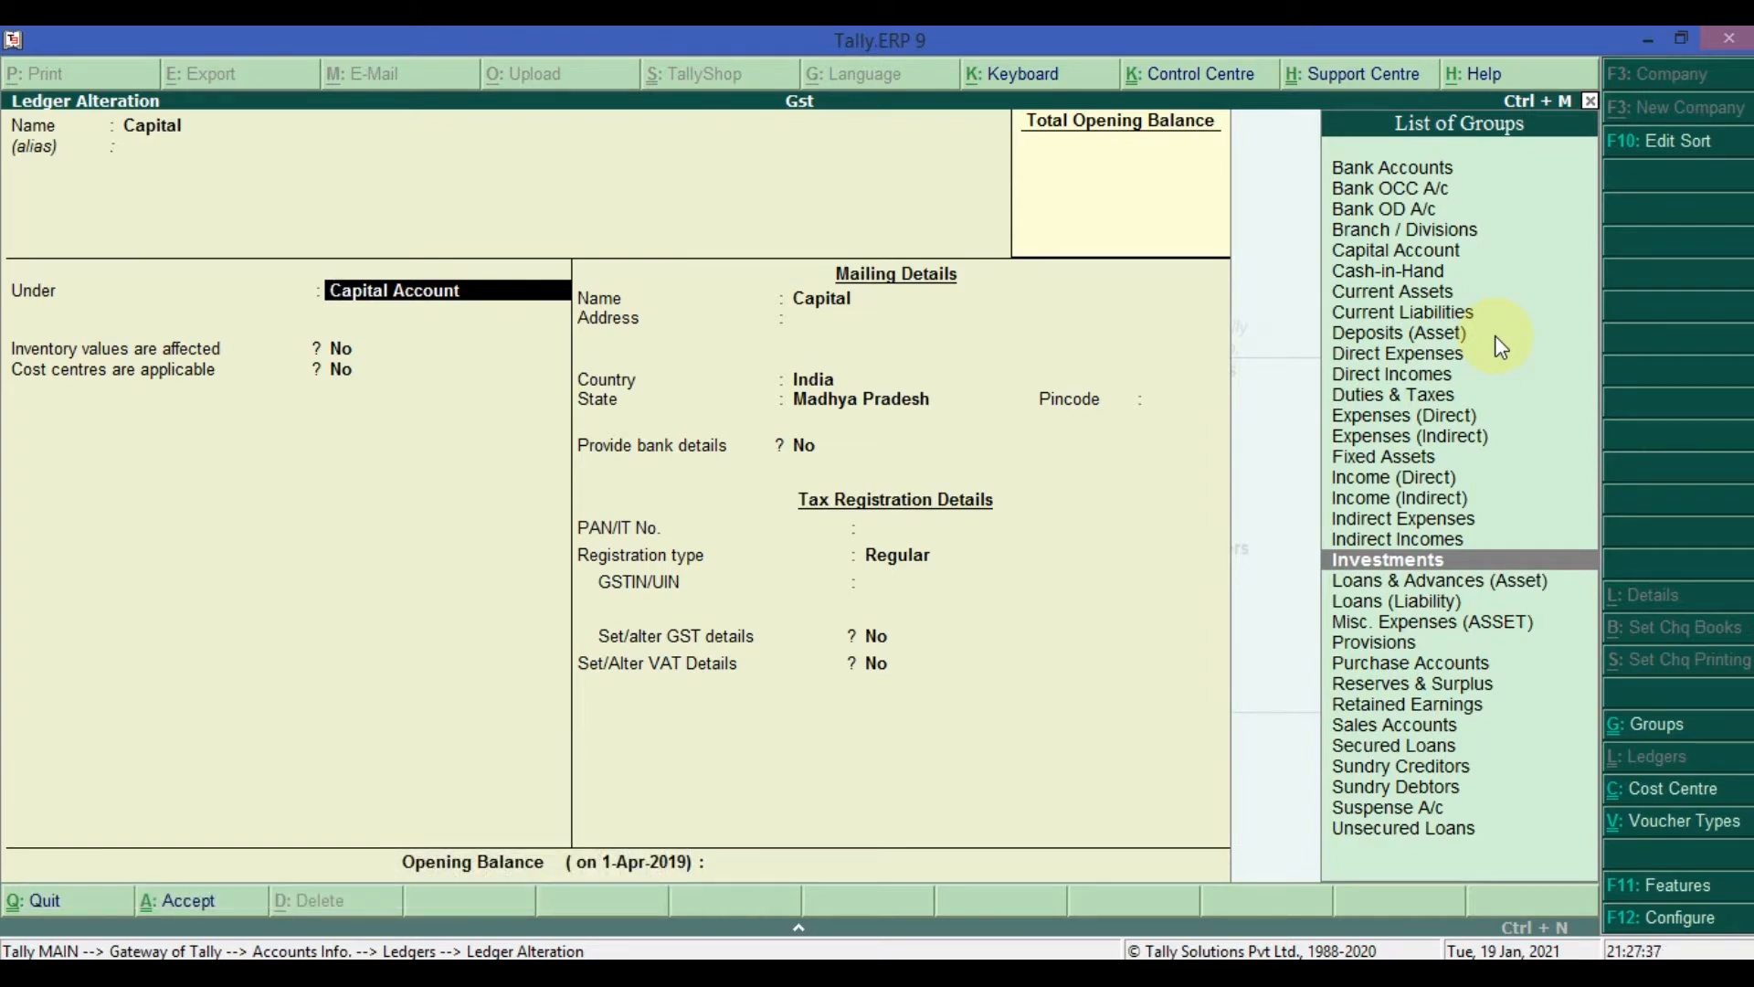
Step: Compare the Investments group with the Capital Account group, looking over the groups listed between them
{"action": "key", "text": "Up"}
{"action": "key", "text": "Up"}
{"action": "key", "text": "Up"}
{"action": "key", "text": "Up"}
{"action": "key", "text": "Up"}
{"action": "key", "text": "Up"}
{"action": "key", "text": "Up"}
{"action": "key", "text": "Up"}
{"action": "key", "text": "Up"}
{"action": "key", "text": "Up"}
{"action": "key", "text": "Up"}
{"action": "key", "text": "Up"}
{"action": "key", "text": "Up"}
{"action": "key", "text": "Up"}
{"action": "key", "text": "Up"}
{"action": "key", "text": "Up"}
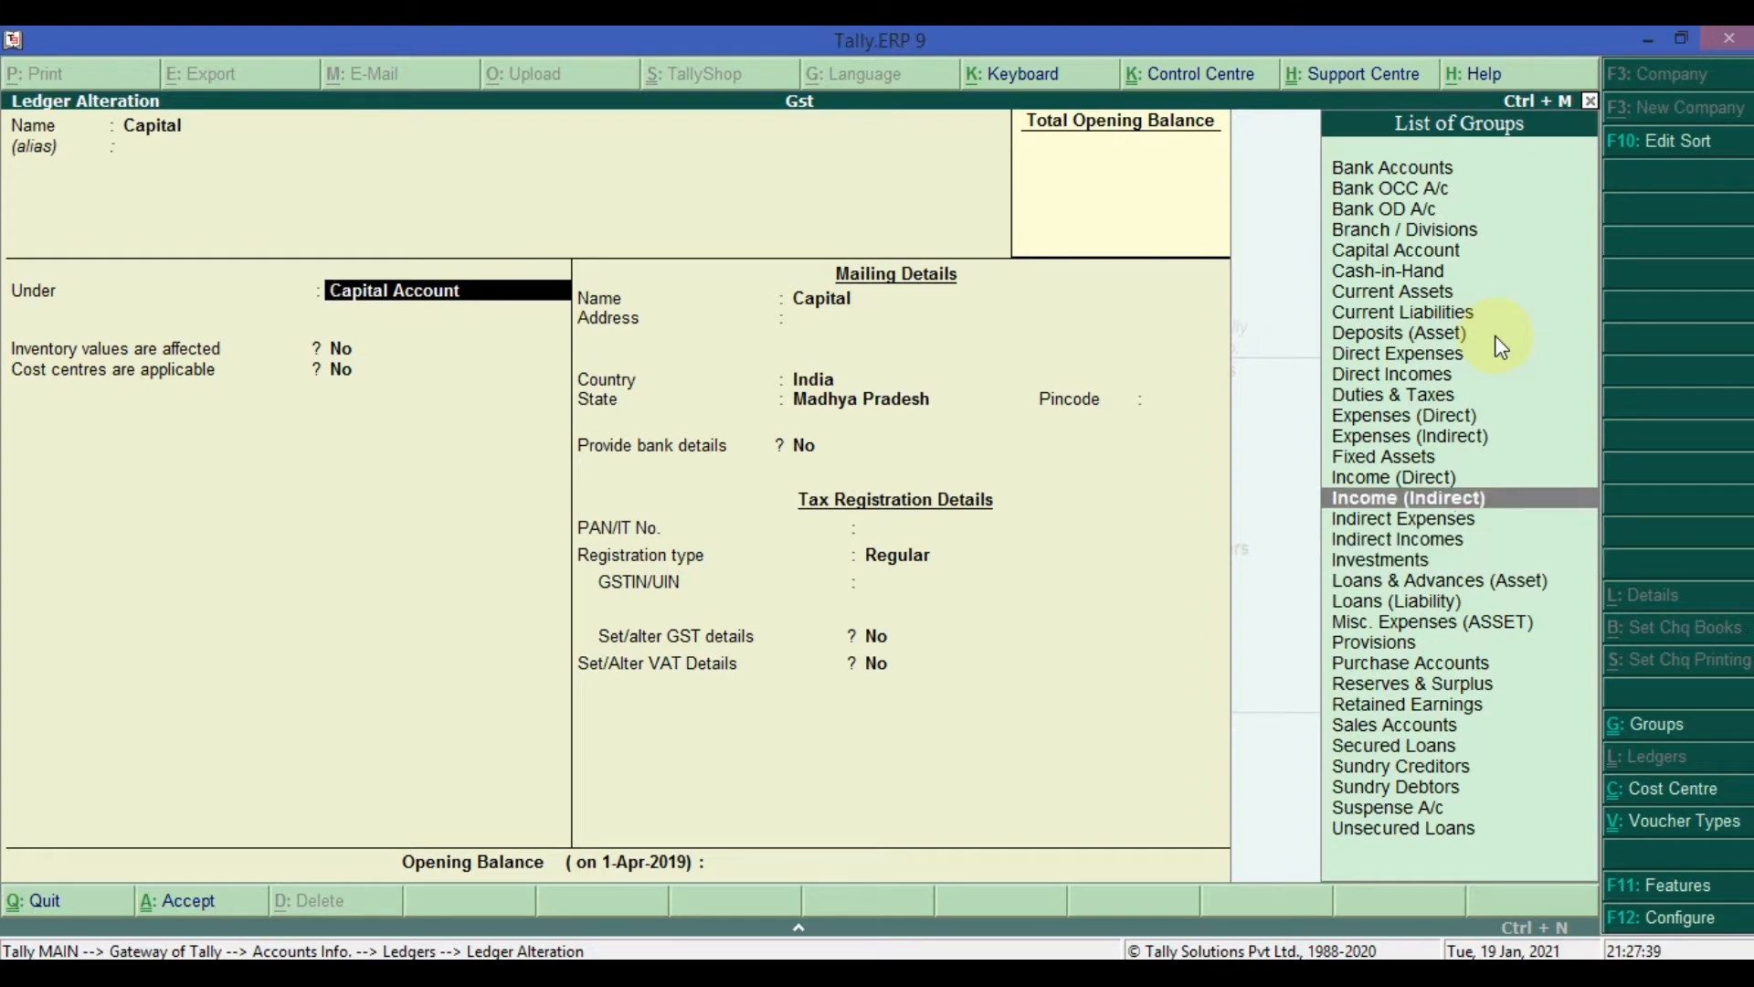
{"action": "key", "text": "Down"}
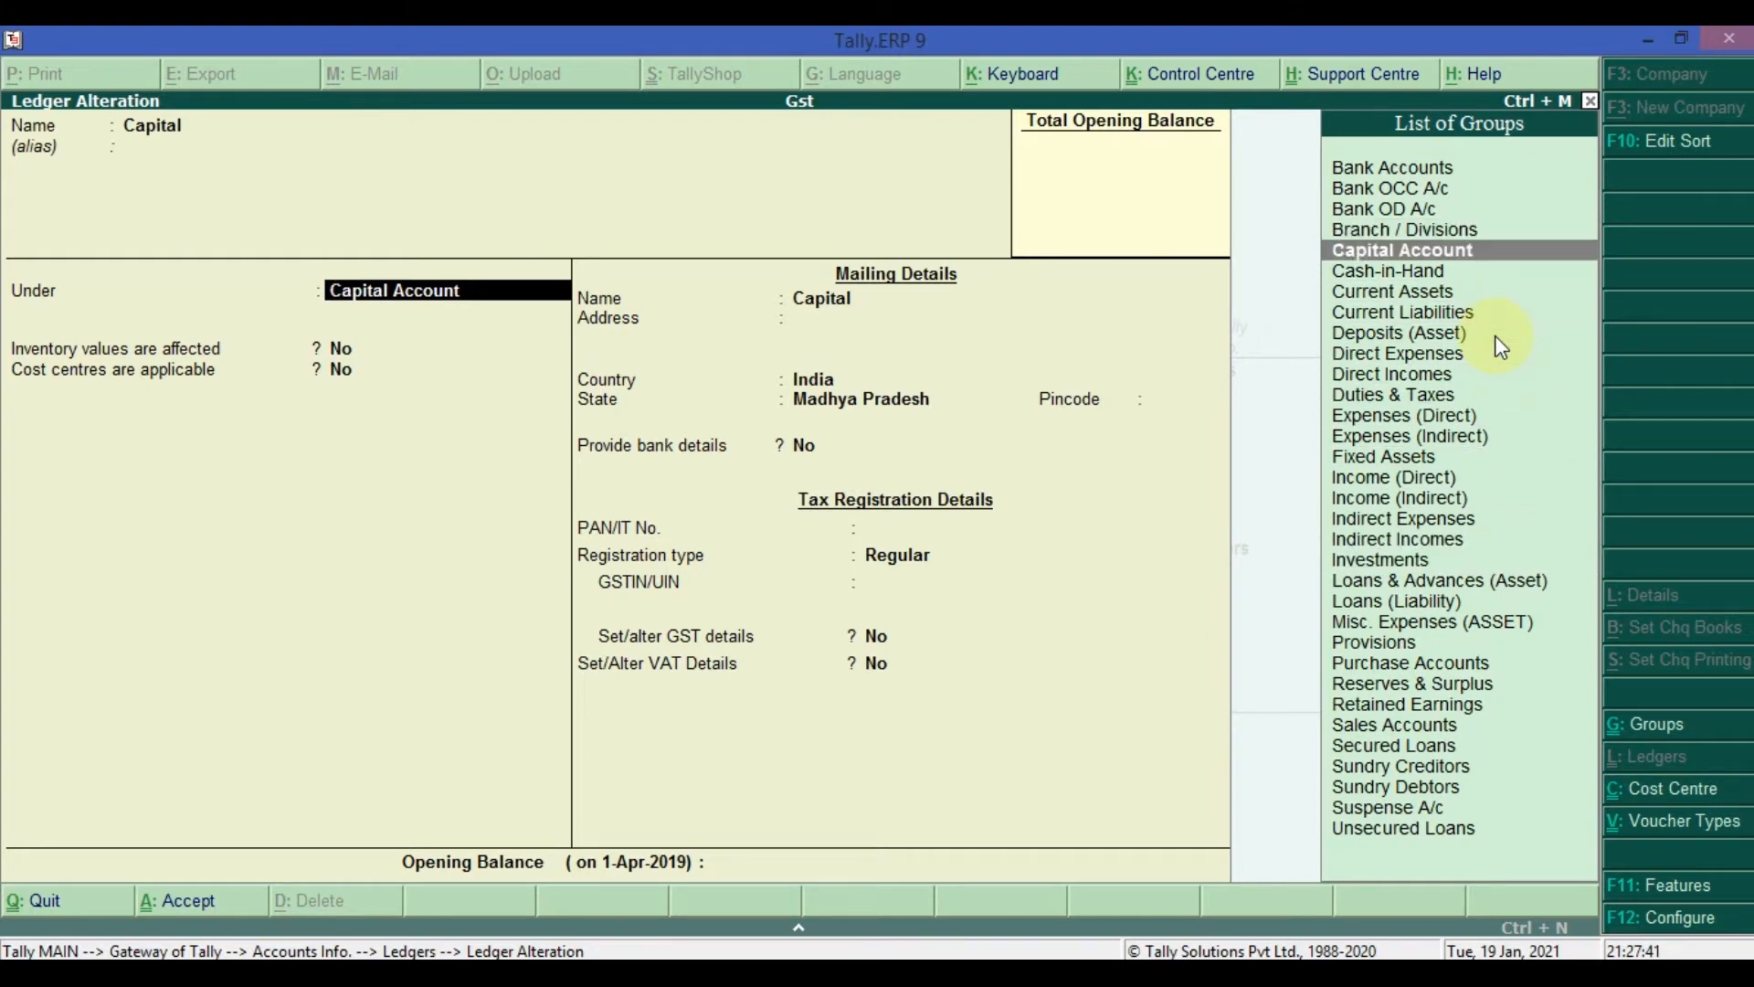
{"action": "key", "text": "Down"}
{"action": "key", "text": "Down"}
{"action": "key", "text": "Down"}
{"action": "key", "text": "Down"}
{"action": "key", "text": "Down"}
{"action": "key", "text": "Down"}
{"action": "key", "text": "Down"}
{"action": "key", "text": "Down"}
{"action": "key", "text": "Down"}
{"action": "key", "text": "Down"}
{"action": "key", "text": "Down"}
{"action": "key", "text": "Down"}
{"action": "key", "text": "Down"}
{"action": "key", "text": "Down"}
{"action": "key", "text": "Down"}
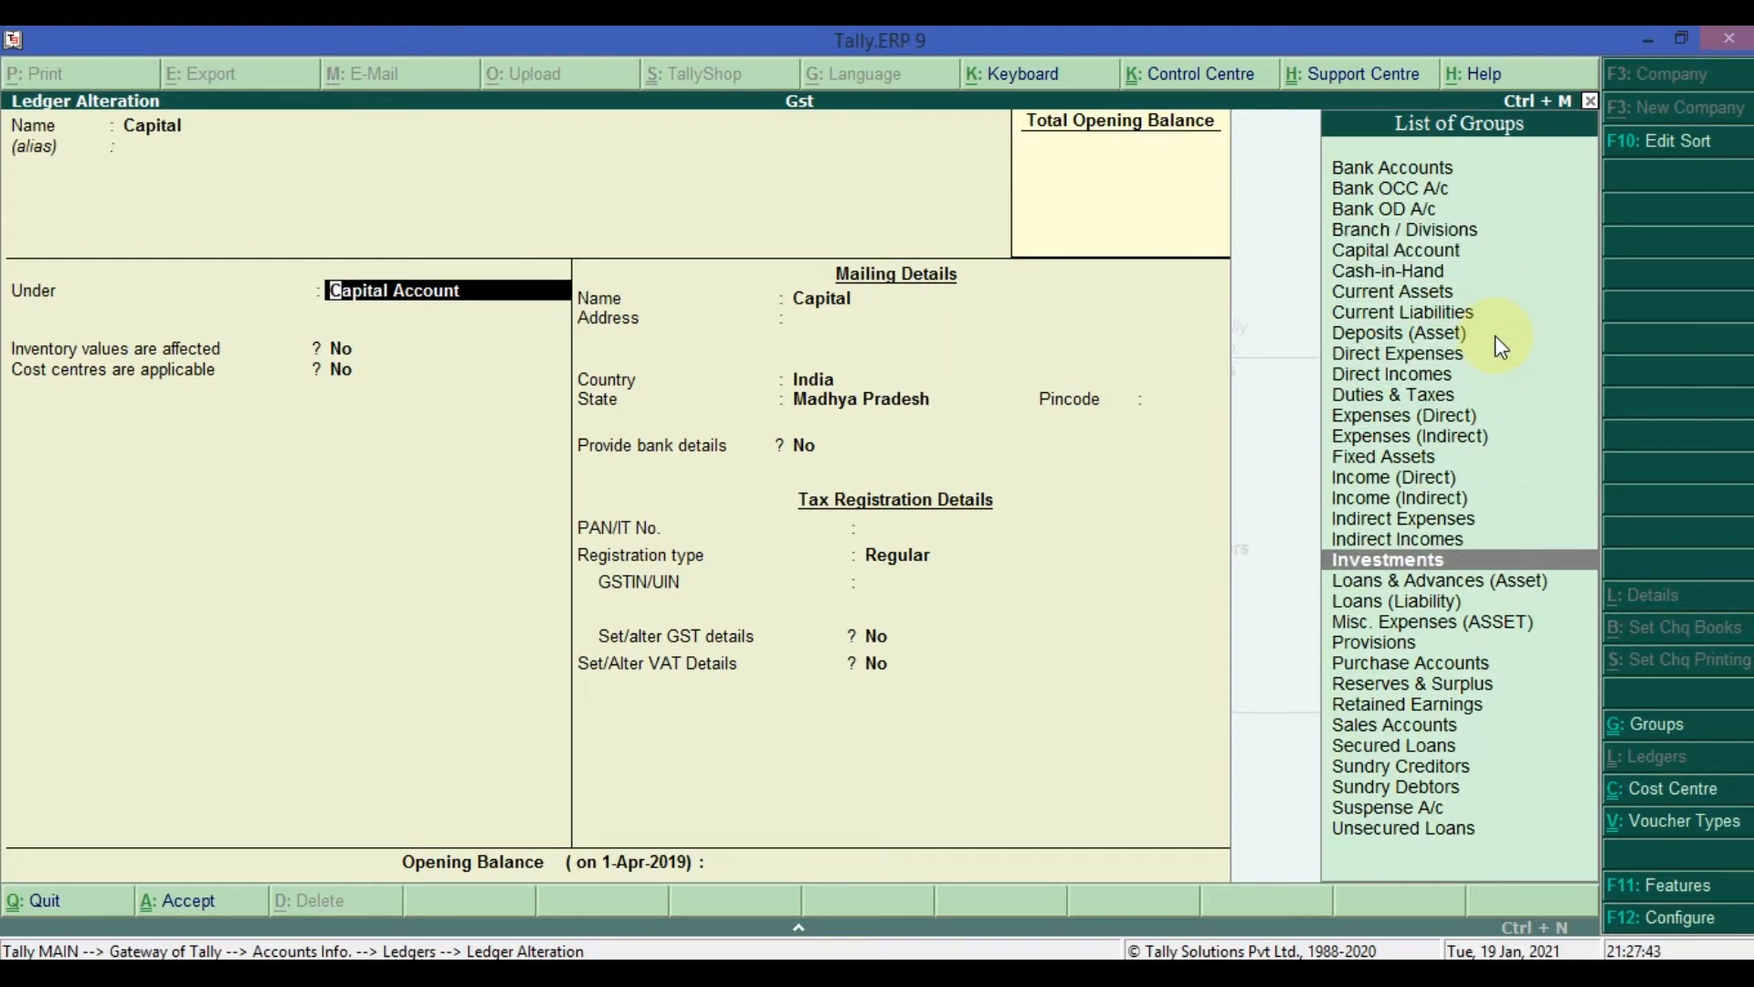
{"action": "key", "text": "Up"}
{"action": "key", "text": "Up"}
{"action": "key", "text": "Up"}
{"action": "key", "text": "Up"}
{"action": "key", "text": "Up"}
{"action": "key", "text": "Up"}
{"action": "key", "text": "Up"}
{"action": "key", "text": "Up"}
{"action": "key", "text": "Up"}
{"action": "key", "text": "Up"}
{"action": "key", "text": "Up"}
{"action": "key", "text": "Up"}
{"action": "key", "text": "Up"}
{"action": "key", "text": "Up"}
{"action": "key", "text": "Up"}
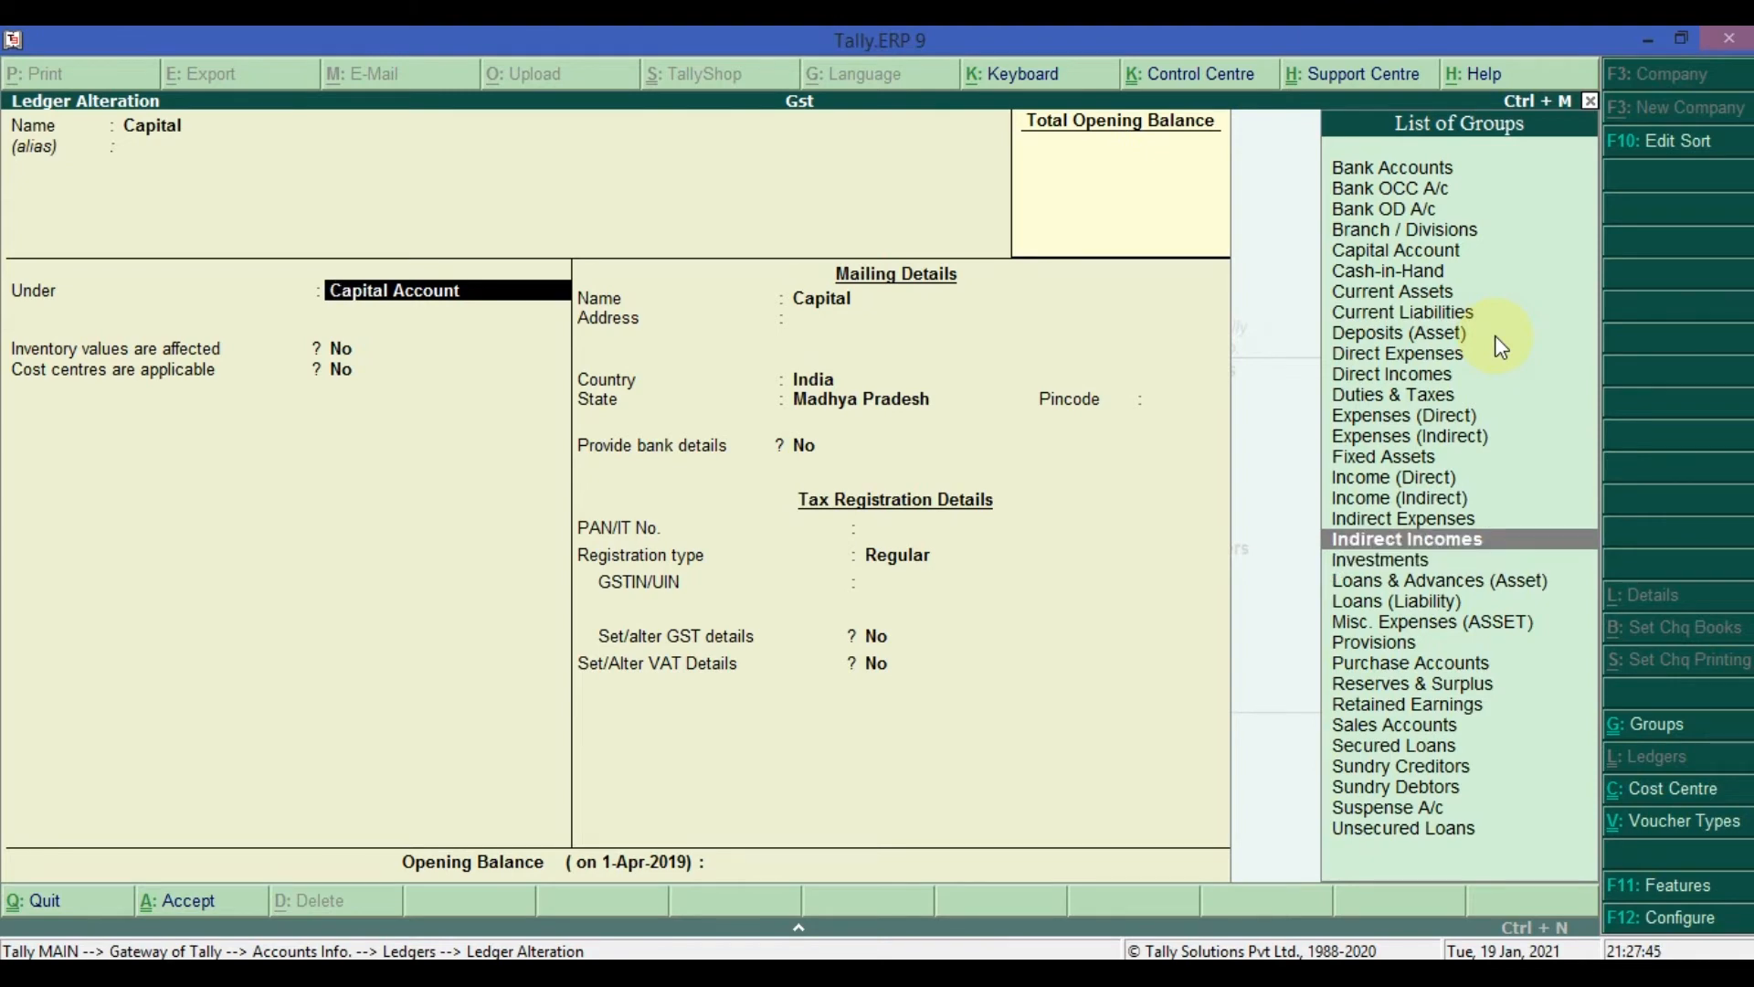
Step: Look through the list of groups from Capital Account down to Investments
{"action": "key", "text": "Down"}
{"action": "key", "text": "Down"}
{"action": "key", "text": "Down"}
{"action": "key", "text": "Down"}
{"action": "key", "text": "Down"}
{"action": "key", "text": "Down"}
{"action": "key", "text": "Down"}
{"action": "key", "text": "Down"}
{"action": "key", "text": "Down"}
{"action": "key", "text": "Down"}
{"action": "key", "text": "Down"}
{"action": "key", "text": "Down"}
{"action": "key", "text": "Down"}
{"action": "key", "text": "Down"}
{"action": "key", "text": "Down"}
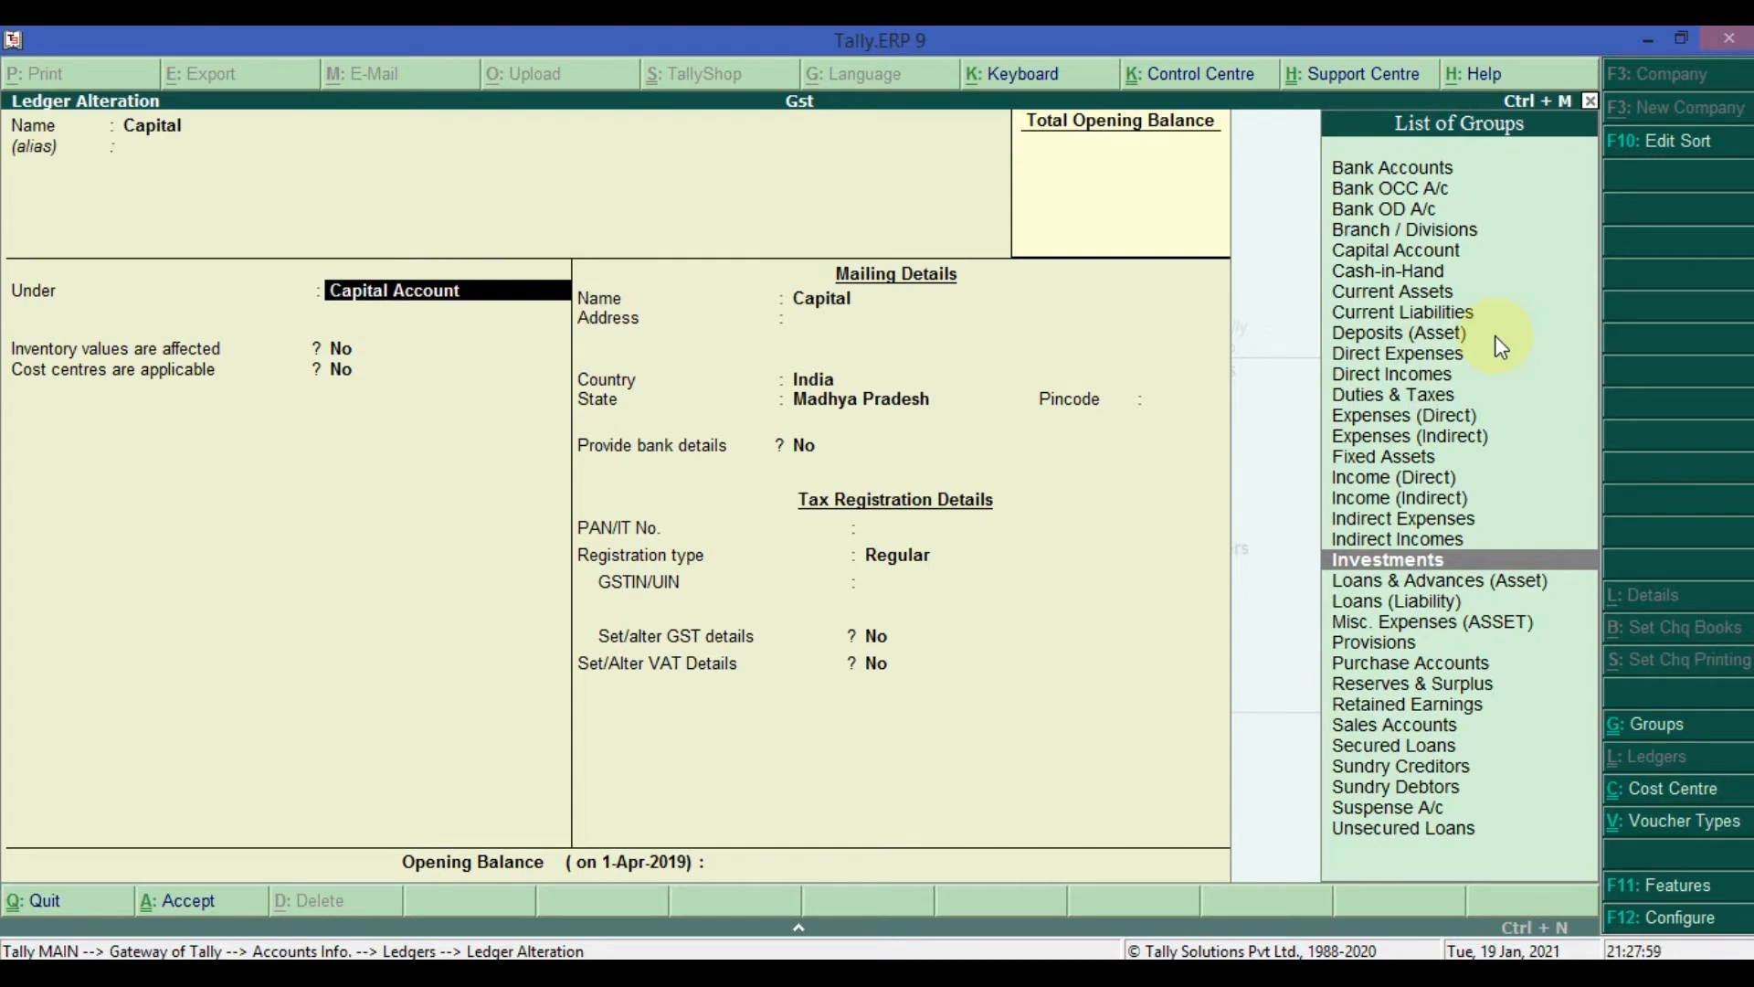
Step: Look back over the list of groups from Investments up to Capital Account
{"action": "key", "text": "Up"}
{"action": "key", "text": "Up"}
{"action": "key", "text": "Up"}
{"action": "key", "text": "Up"}
{"action": "key", "text": "Up"}
{"action": "key", "text": "Up"}
{"action": "key", "text": "Up"}
{"action": "key", "text": "Up"}
{"action": "key", "text": "Up"}
{"action": "key", "text": "Up"}
{"action": "key", "text": "Up"}
{"action": "key", "text": "Up"}
{"action": "key", "text": "Up"}
{"action": "key", "text": "Up"}
{"action": "key", "text": "Up"}
Step: Look through the groups from Capital Account past Investments and Loans & Advances (Asset) to Loans (Liability)
{"action": "key", "text": "Down"}
{"action": "key", "text": "Down"}
{"action": "key", "text": "Down"}
{"action": "key", "text": "Down"}
{"action": "key", "text": "Down"}
{"action": "key", "text": "Down"}
{"action": "key", "text": "Down"}
{"action": "key", "text": "Down"}
{"action": "key", "text": "Down"}
{"action": "key", "text": "Down"}
{"action": "key", "text": "Down"}
{"action": "key", "text": "Down"}
{"action": "key", "text": "Down"}
{"action": "key", "text": "Down"}
{"action": "key", "text": "Down"}
{"action": "key", "text": "Down"}
{"action": "key", "text": "Down"}
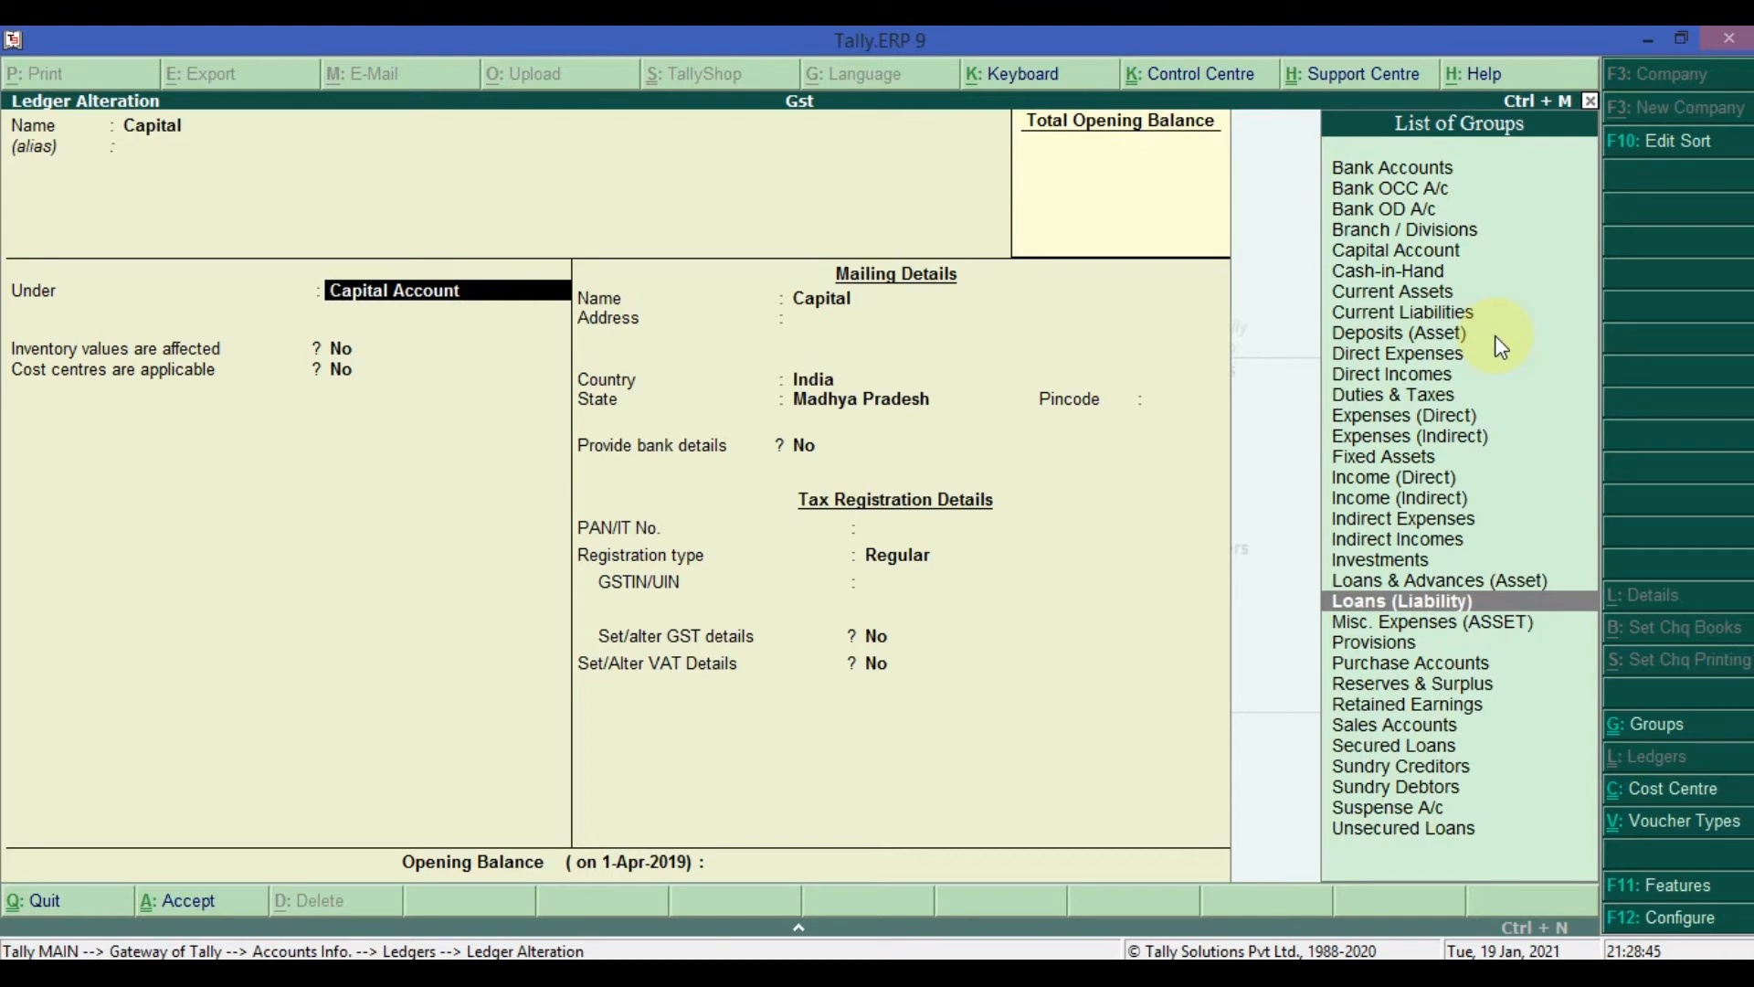
Step: Compare the Loans & Advances (Asset) group with the Loans (Liability) group
{"action": "key", "text": "Up"}
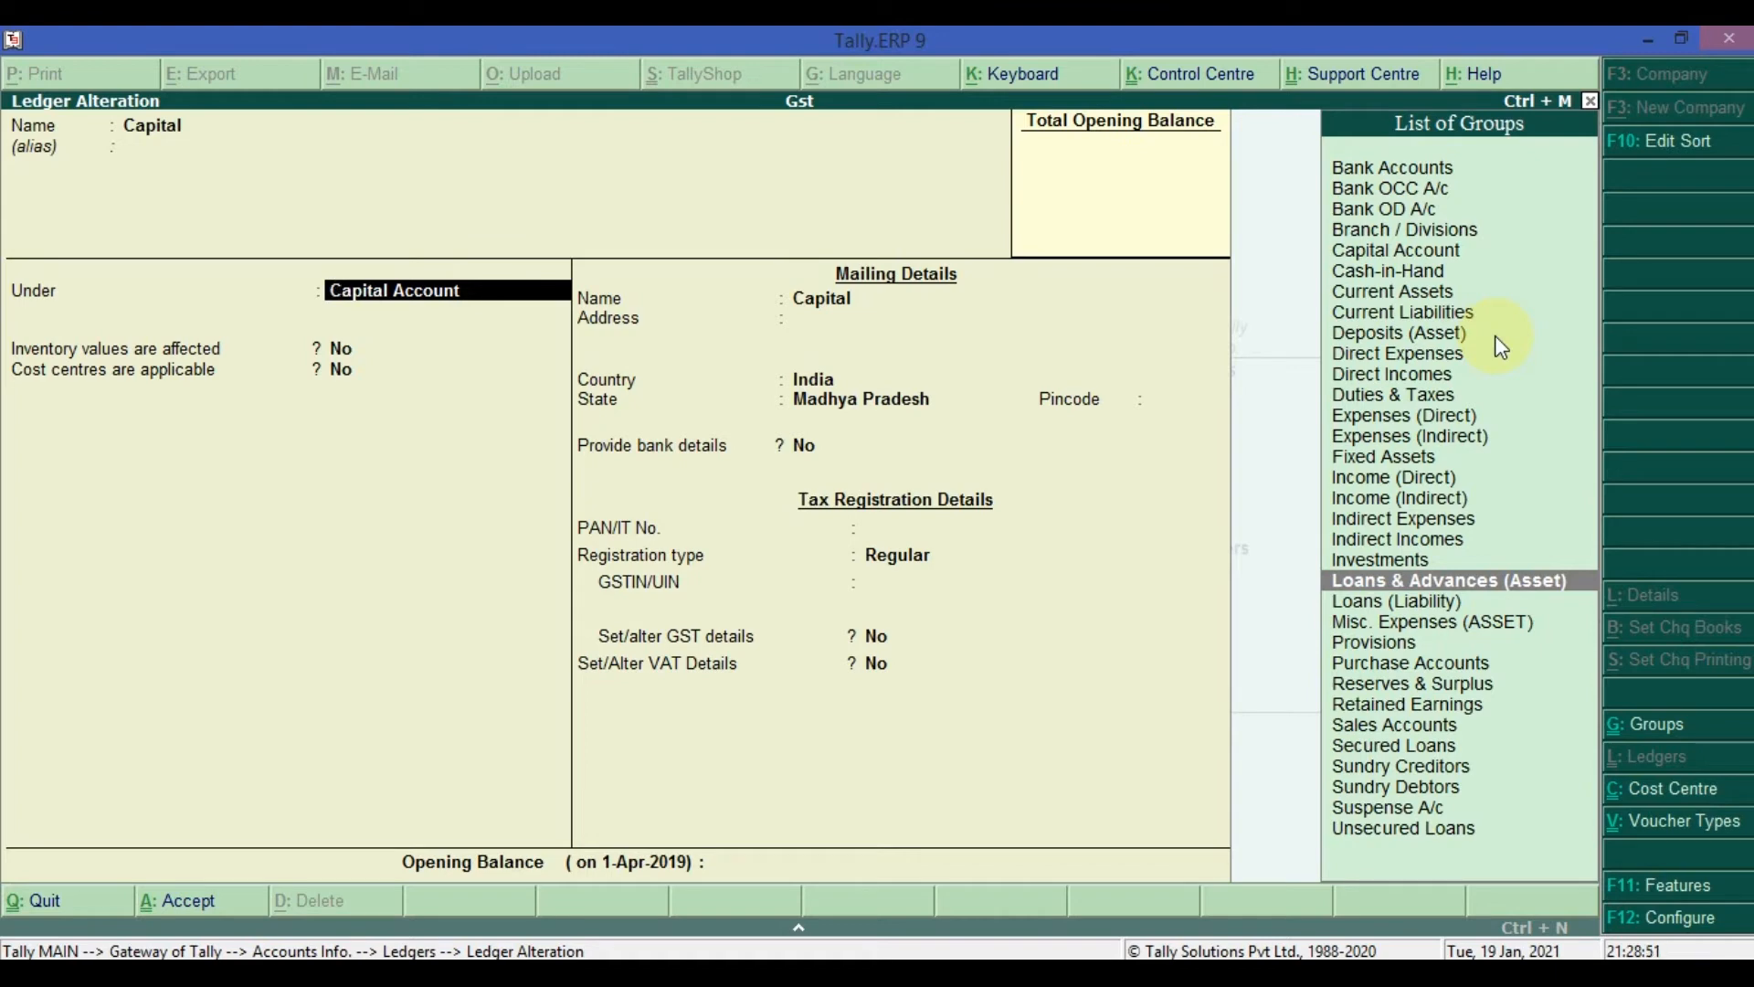
{"action": "key", "text": "Down"}
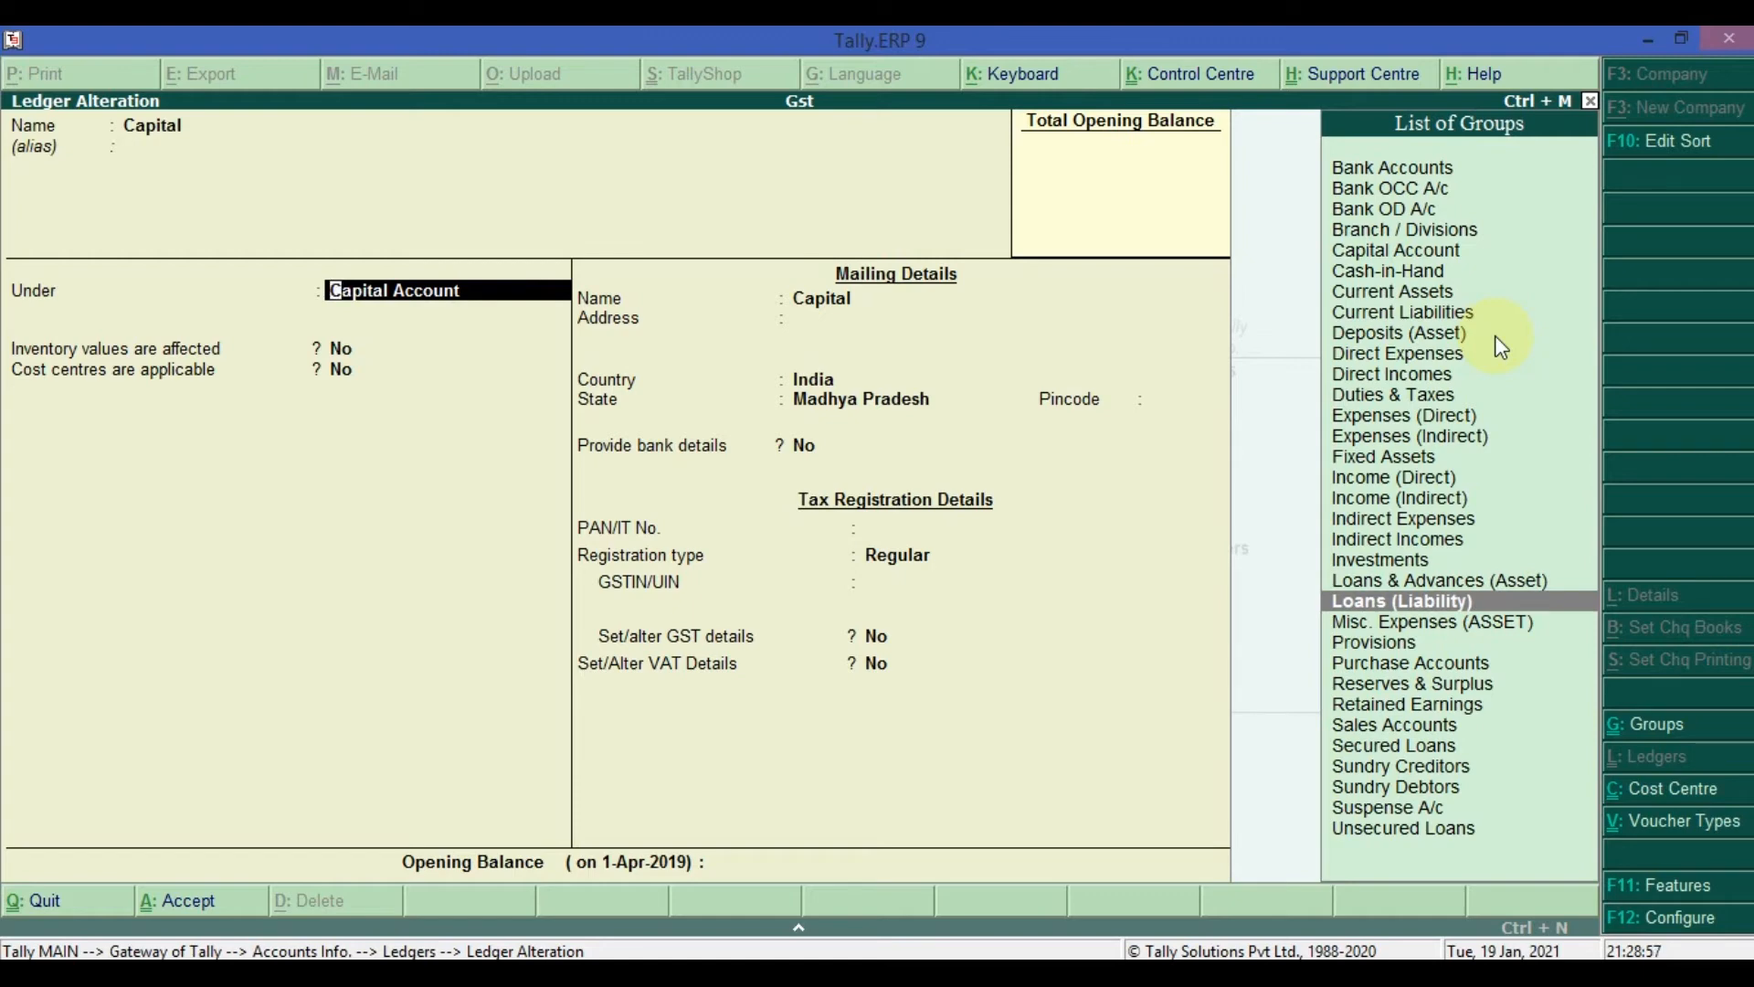
{"action": "key", "text": "Up"}
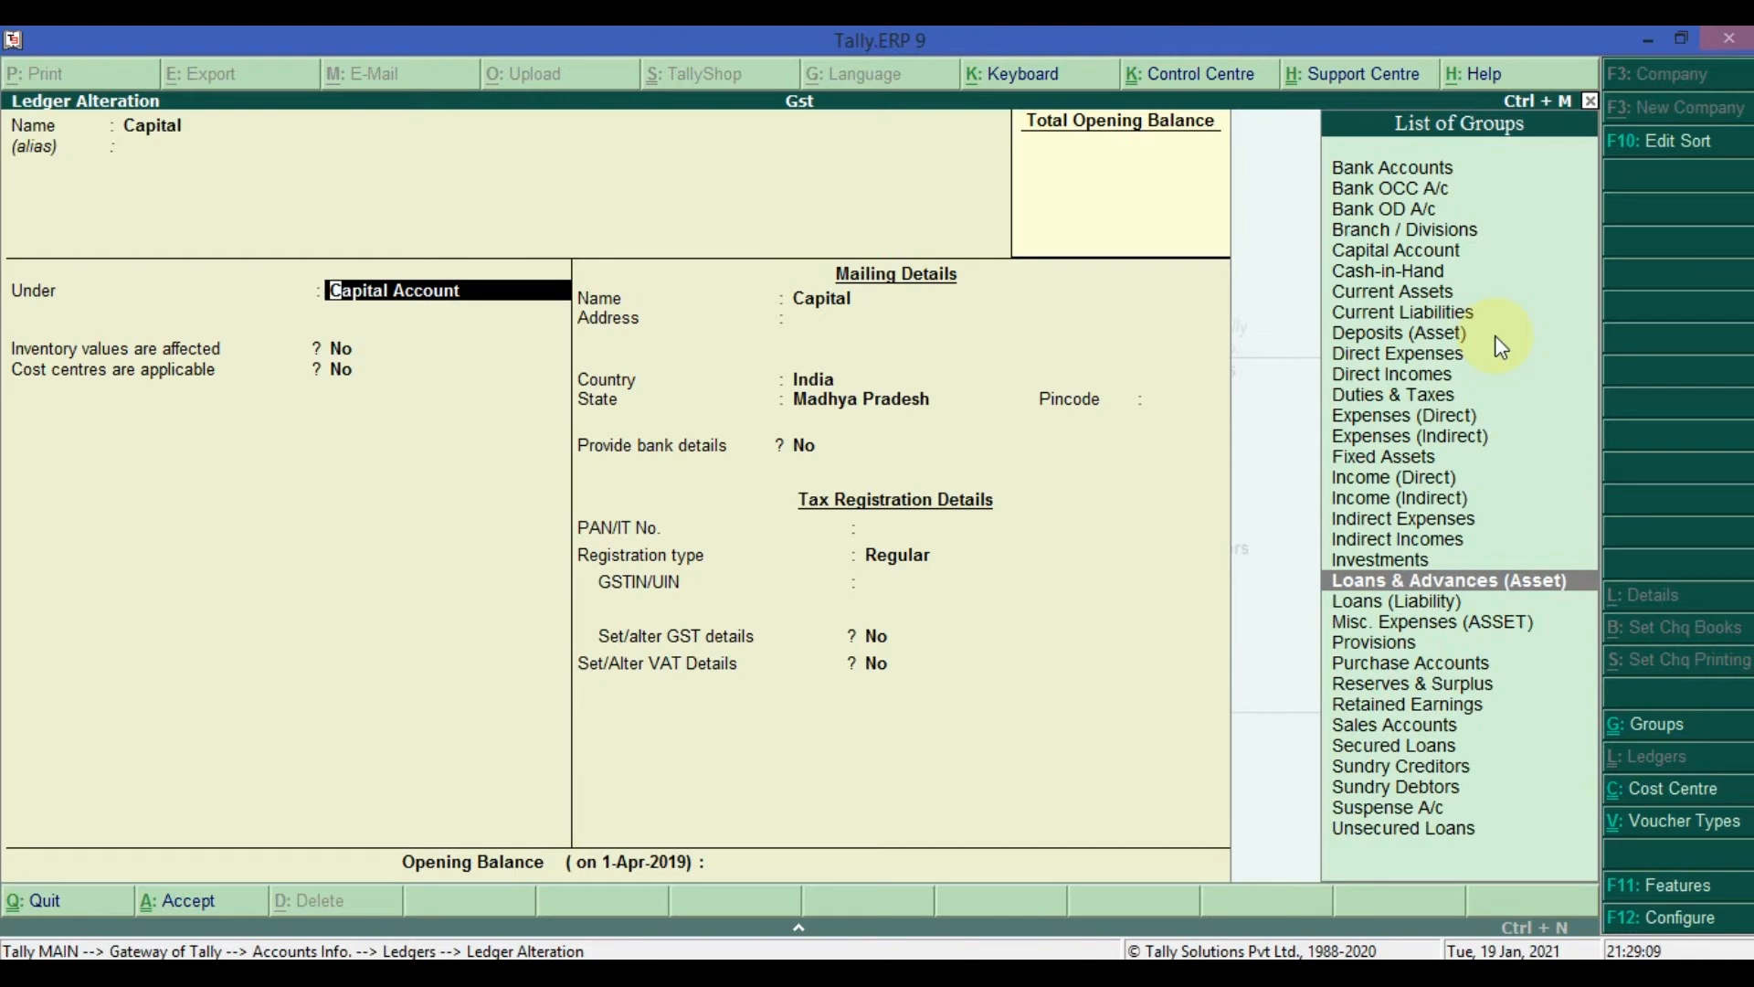
{"action": "key", "text": "Down"}
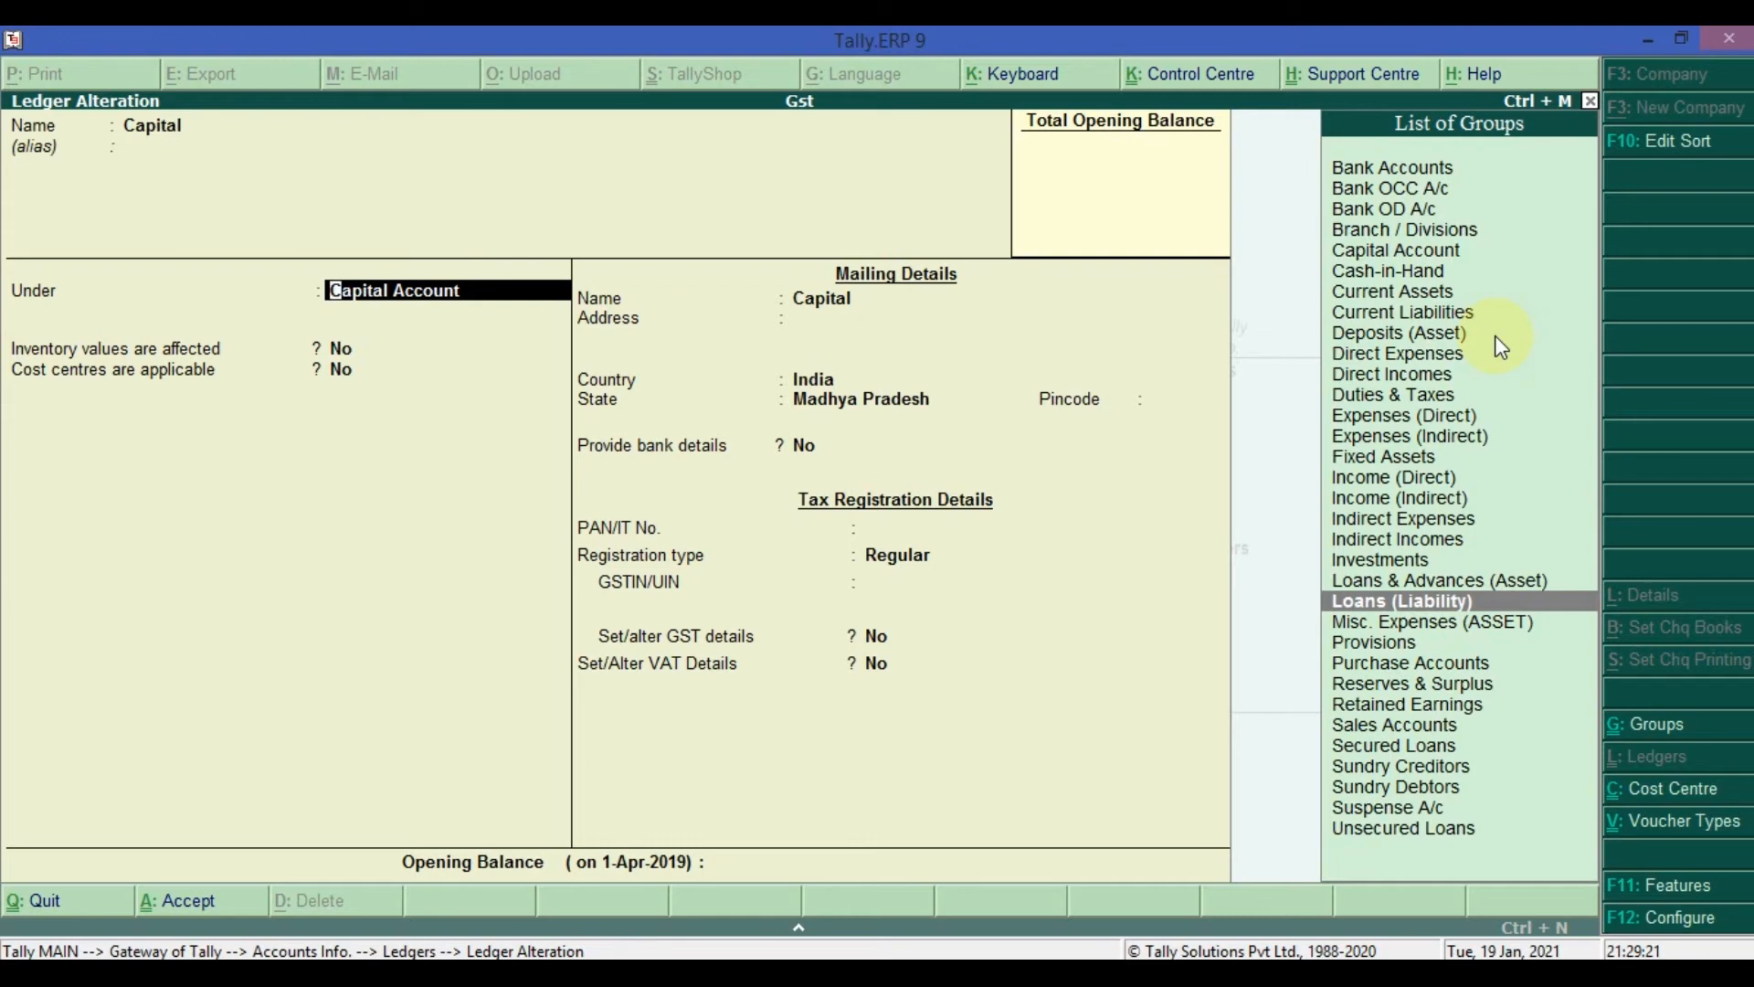
{"action": "key", "text": "Up"}
{"action": "key", "text": "Down"}
Step: Examine the Misc. Expenses (ASSET), Provisions and Purchase Accounts groups in order
{"action": "key", "text": "Down"}
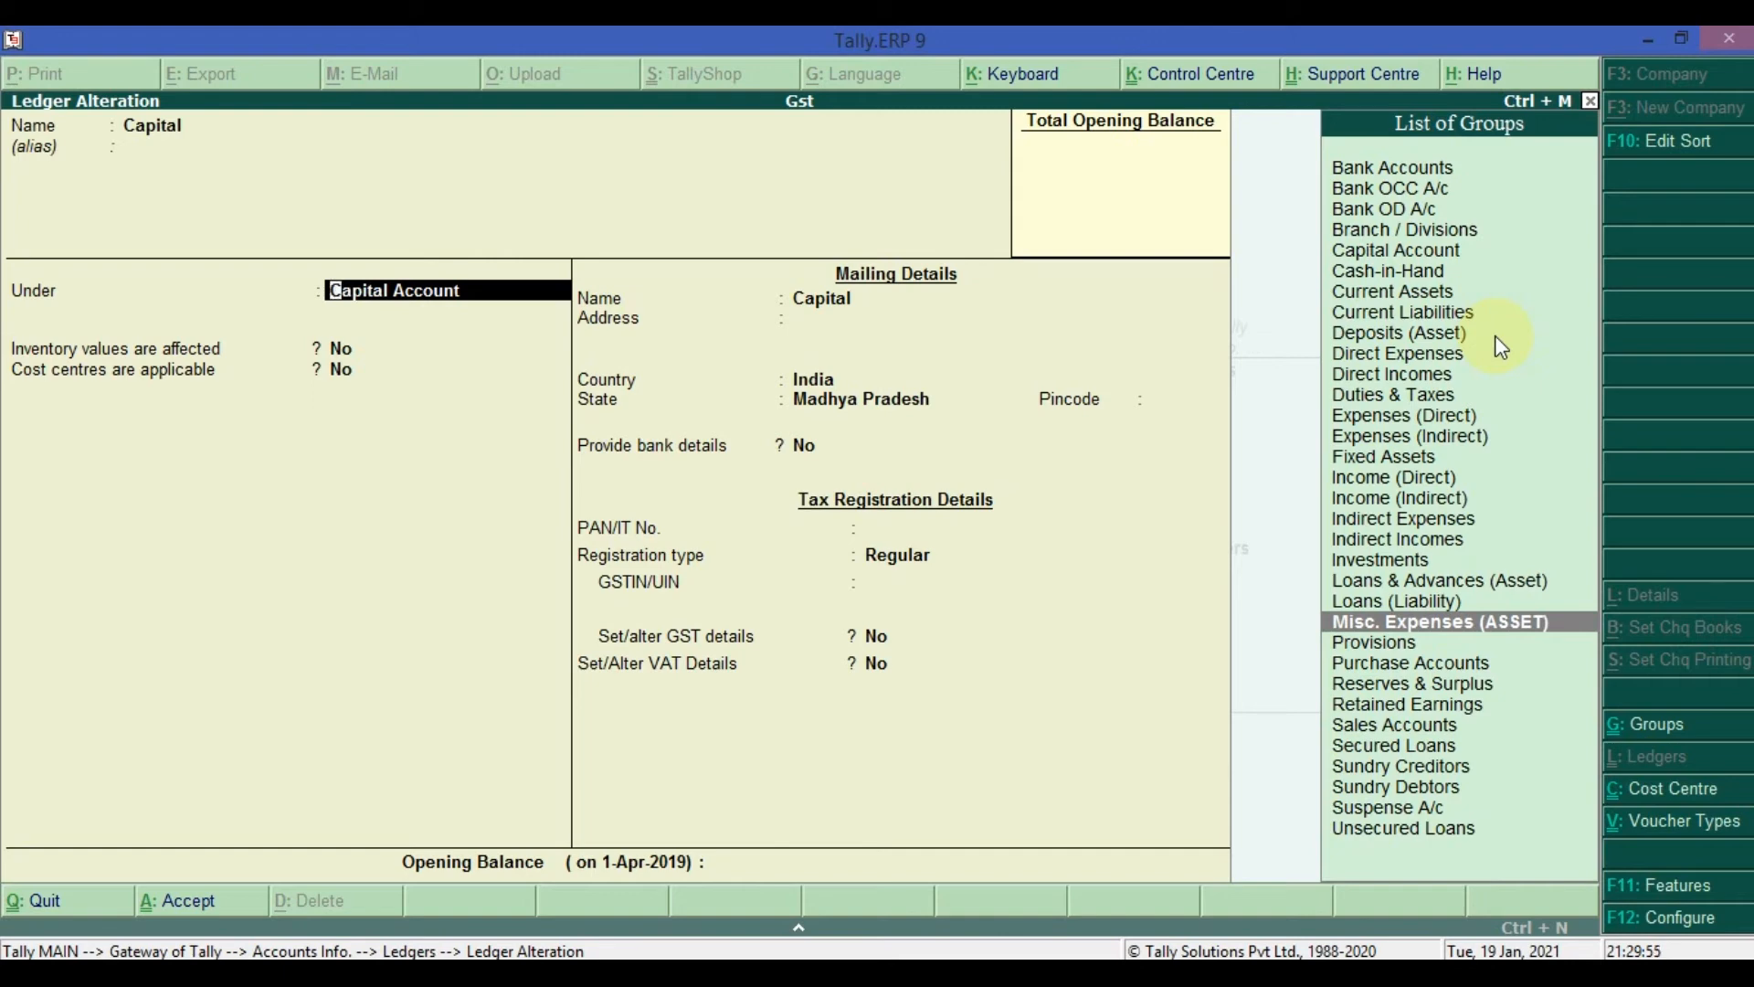
{"action": "key", "text": "Down"}
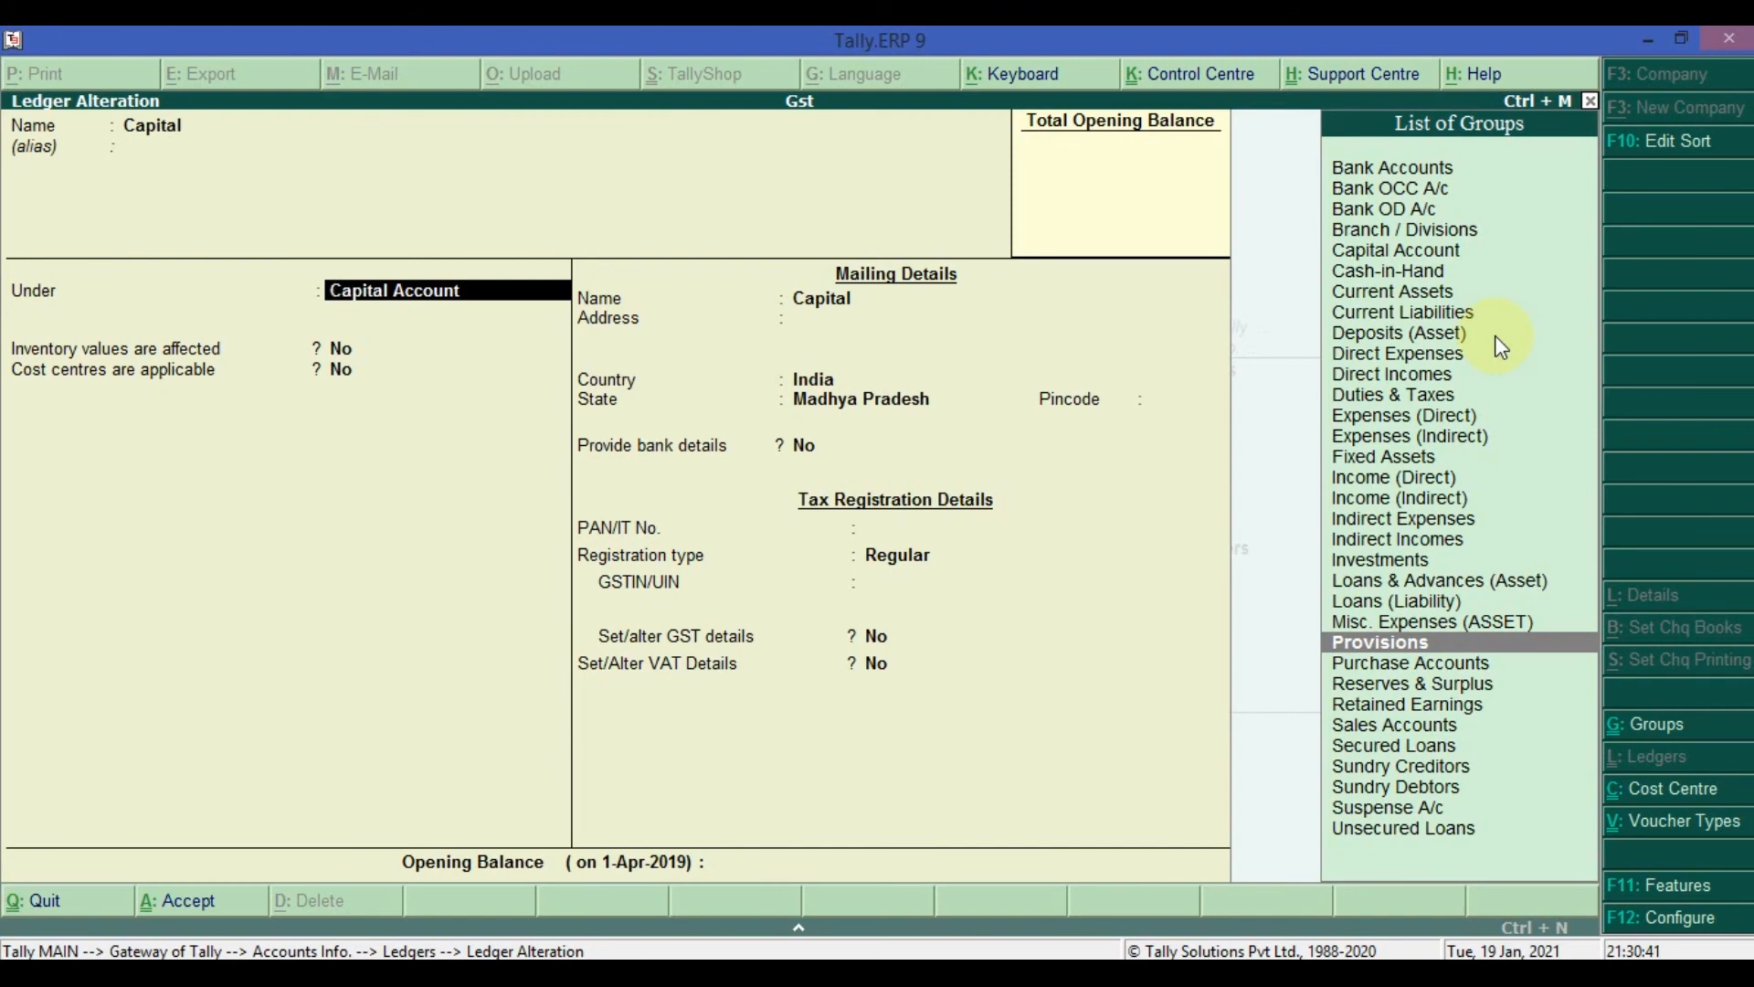
{"action": "key", "text": "Down"}
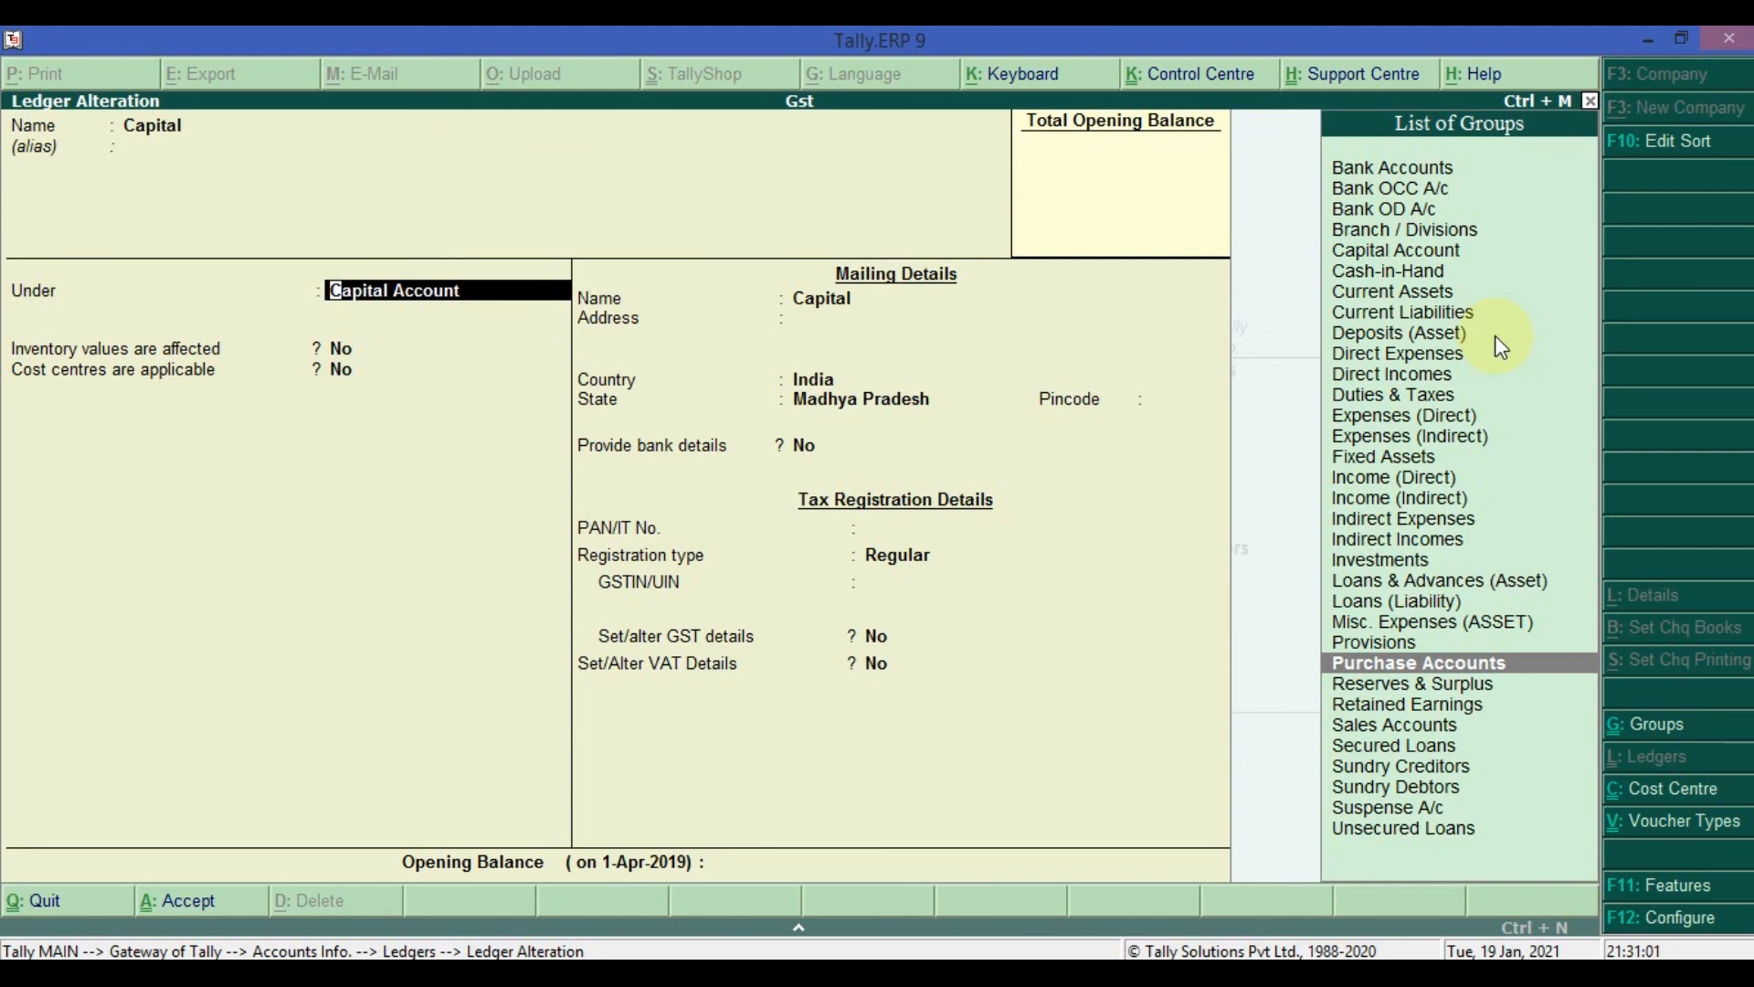
Step: Look over the remaining groups from Reserves & Surplus to Unsecured Loans at the end of the list
{"action": "key", "text": "Down"}
{"action": "key", "text": "Down"}
{"action": "key", "text": "Down"}
{"action": "key", "text": "Down"}
{"action": "key", "text": "Down"}
{"action": "key", "text": "Down"}
{"action": "key", "text": "Down"}
{"action": "key", "text": "Down"}
Step: Look back from Unsecured Loans to Misc. Expenses (ASSET) and Provisions, ending on the Purchase Accounts group
{"action": "key", "text": "Up"}
{"action": "key", "text": "Up"}
{"action": "key", "text": "Up"}
{"action": "key", "text": "Up"}
{"action": "key", "text": "Up"}
{"action": "key", "text": "Up"}
{"action": "key", "text": "Up"}
{"action": "key", "text": "Up"}
{"action": "key", "text": "Up"}
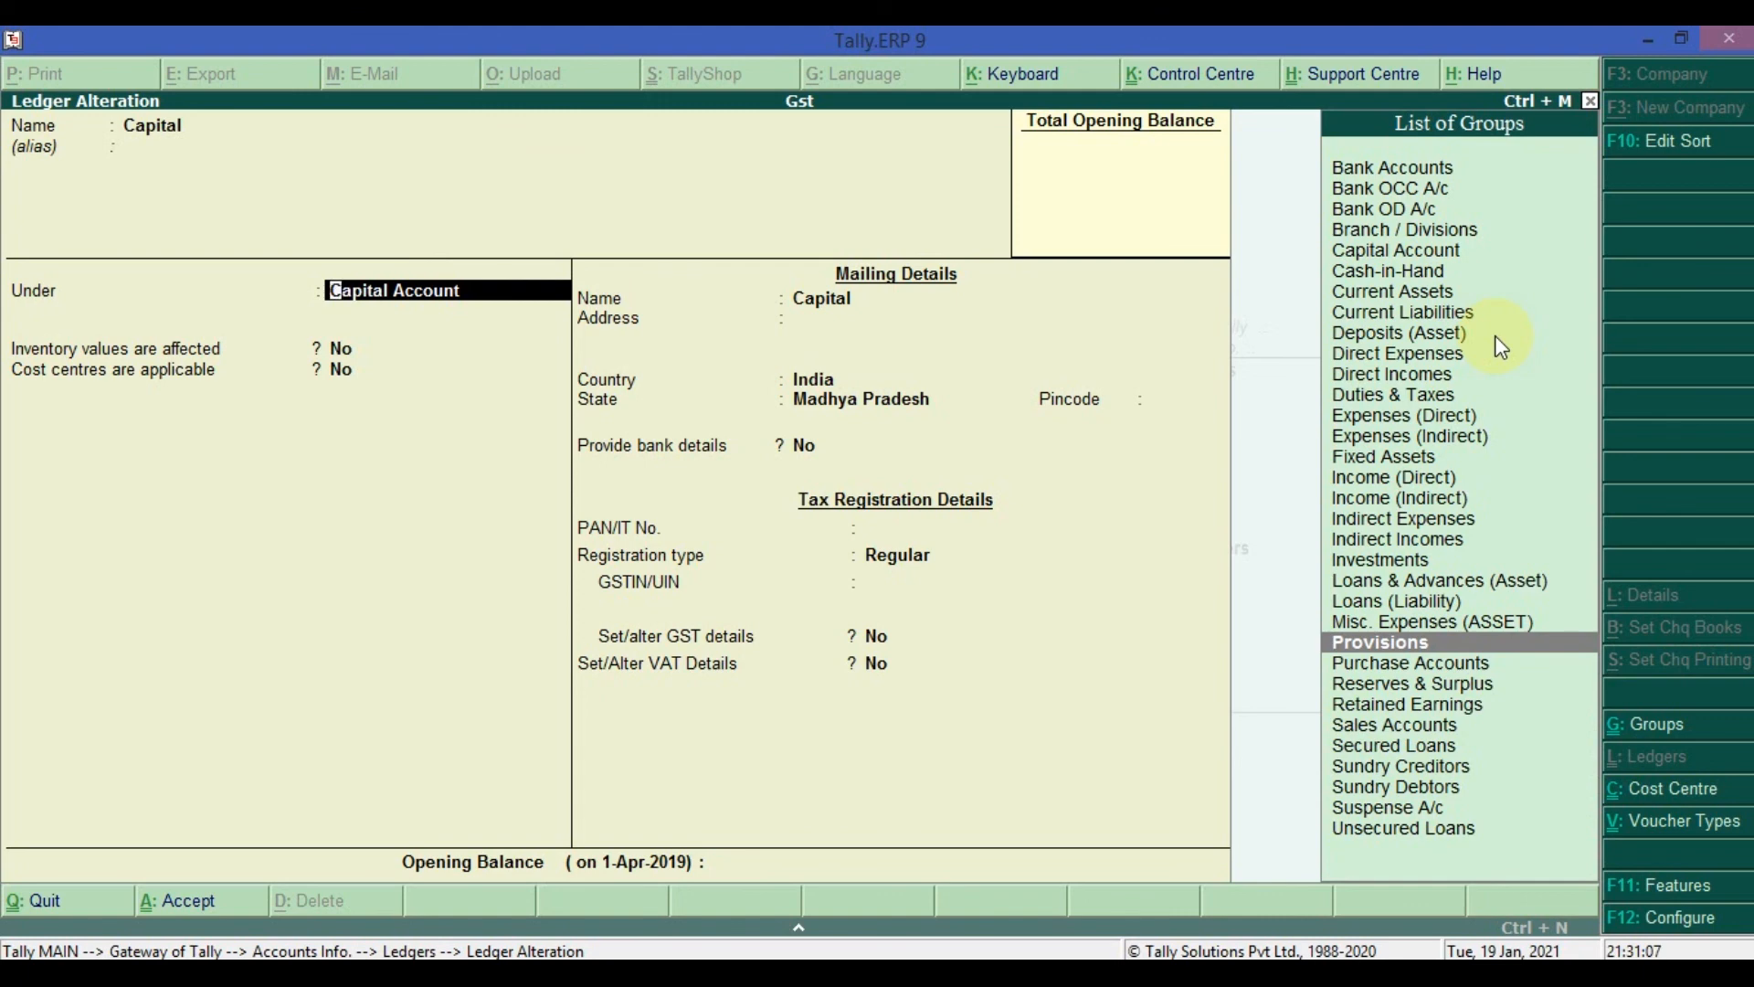
{"action": "key", "text": "Up"}
{"action": "key", "text": "Down"}
{"action": "key", "text": "Down"}
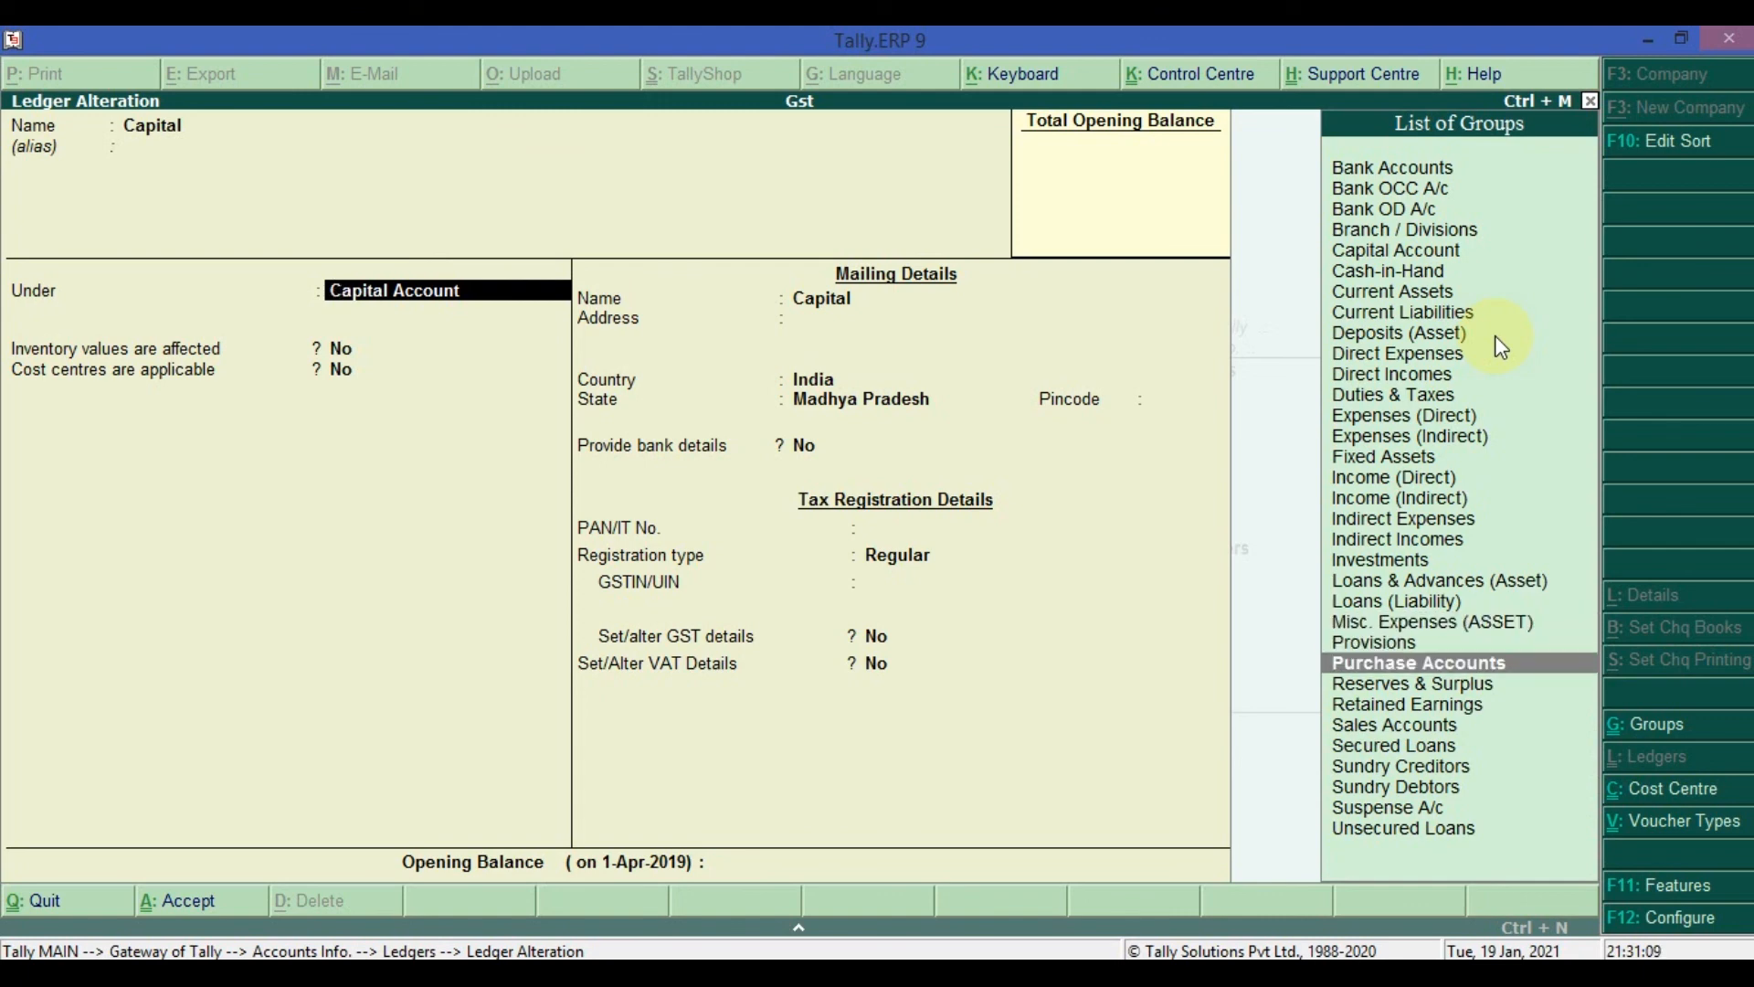